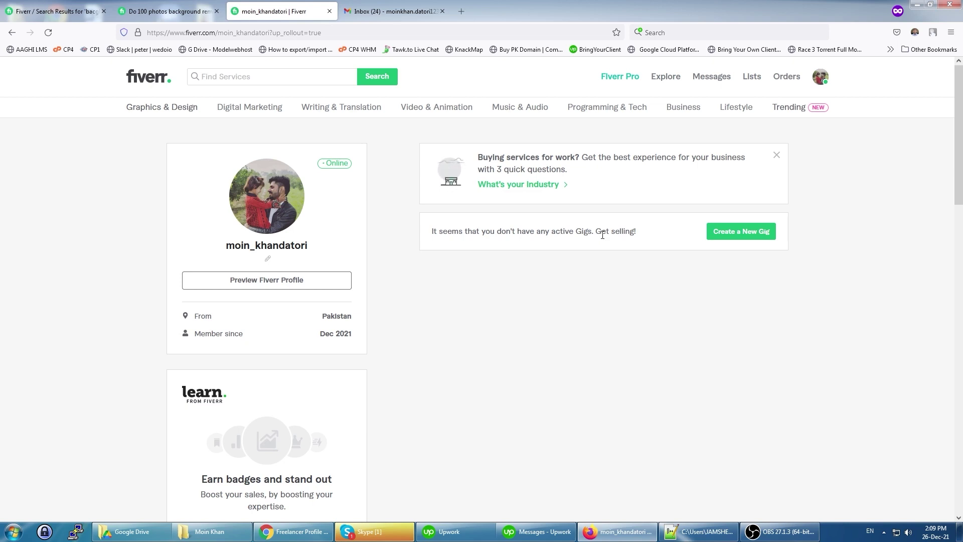
{"action": "scroll", "coordinate": [603, 235], "scroll_direction": "down", "scroll_amount": 4}
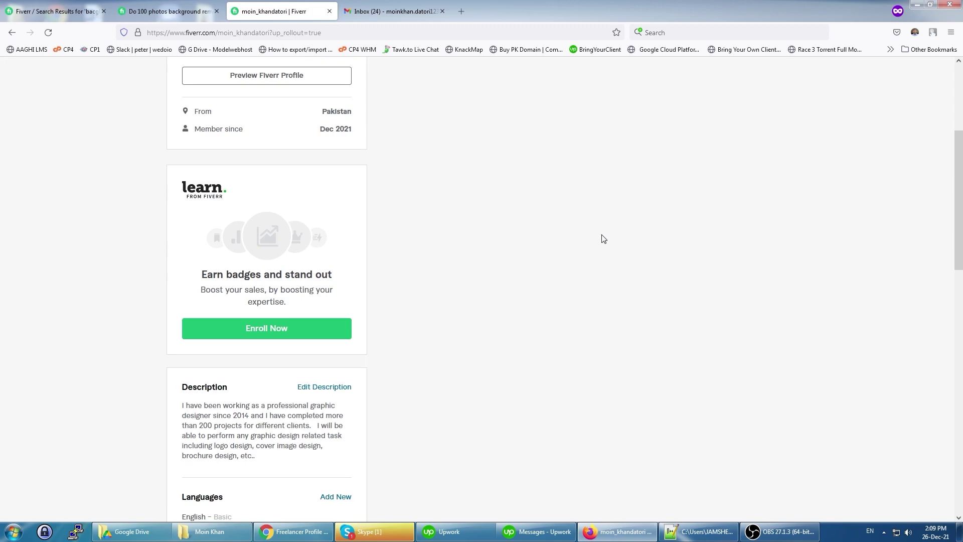
{"action": "scroll", "coordinate": [604, 239], "scroll_direction": "down", "scroll_amount": 3}
{"action": "scroll", "coordinate": [604, 238], "scroll_direction": "down", "scroll_amount": 2}
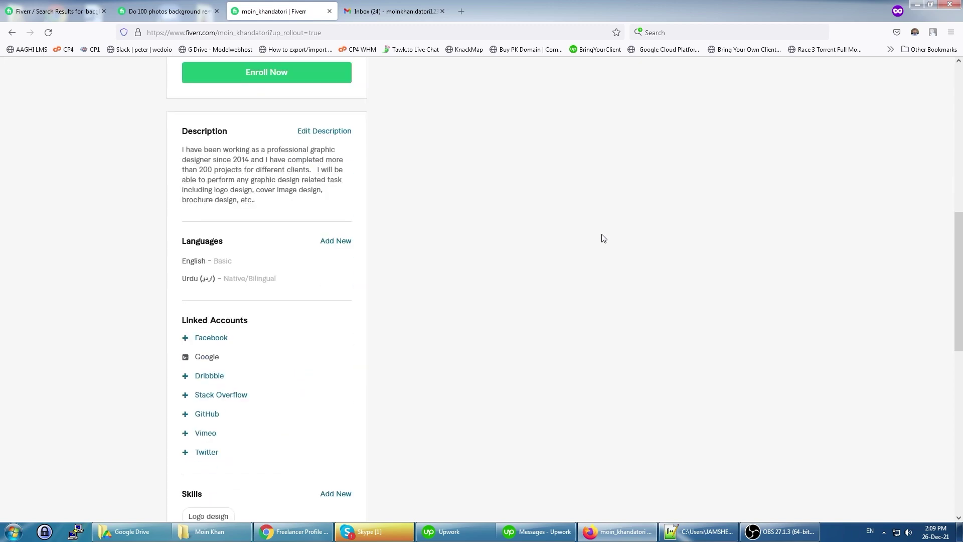
{"action": "scroll", "coordinate": [604, 238], "scroll_direction": "down", "scroll_amount": 4}
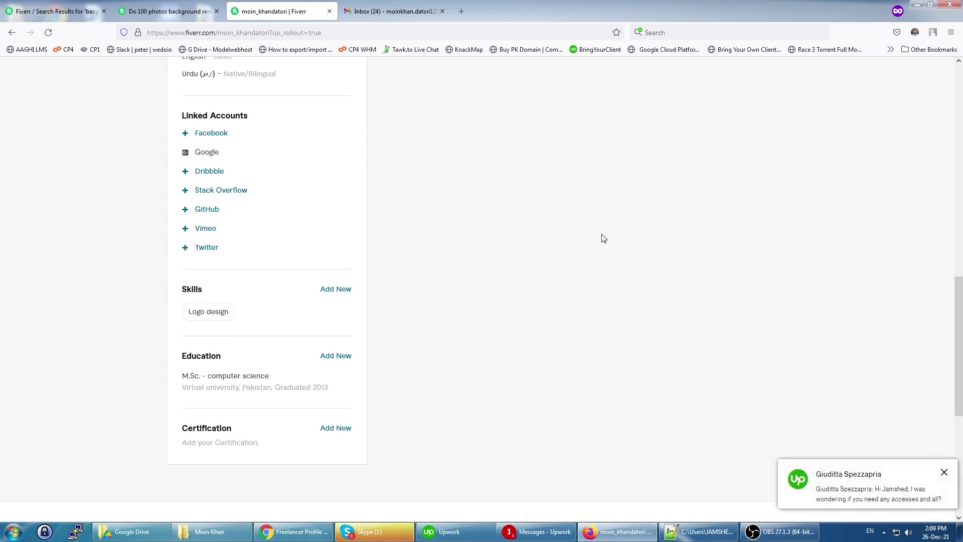
{"action": "scroll", "coordinate": [602, 237], "scroll_direction": "up", "scroll_amount": 15}
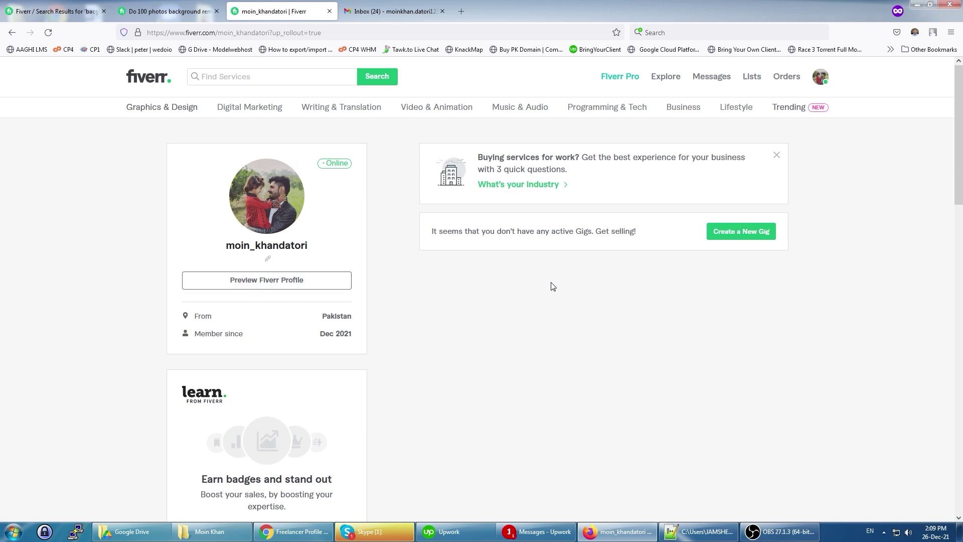
- Start a new gig and continue past the overview, successful-profile tips and things-to-avoid pages
{"action": "left_click", "coordinate": [758, 230]}
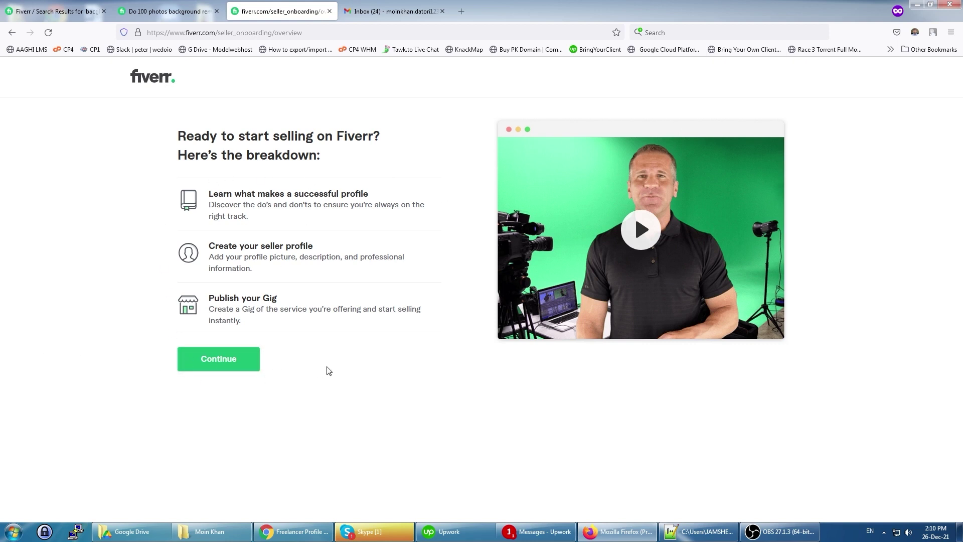
{"action": "left_click", "coordinate": [231, 367]}
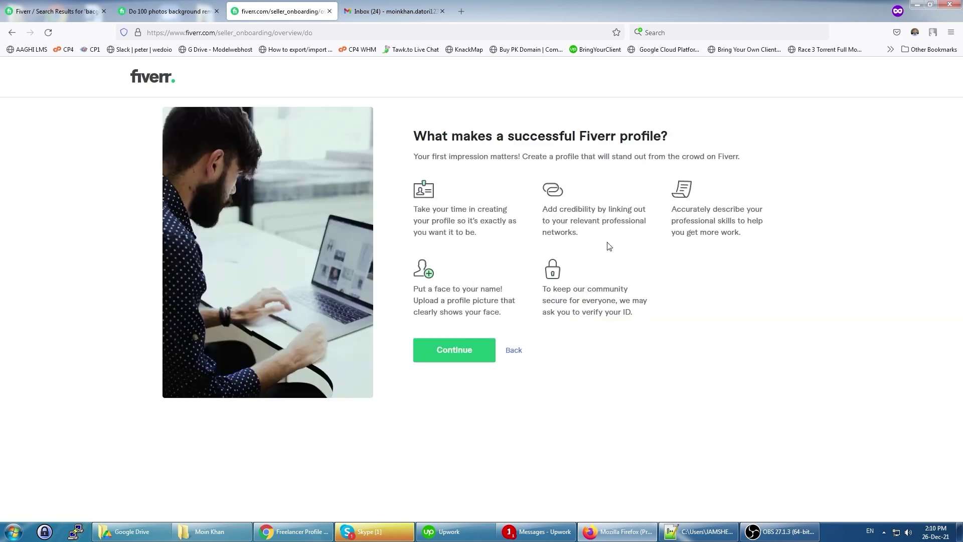
{"action": "left_click", "coordinate": [485, 358]}
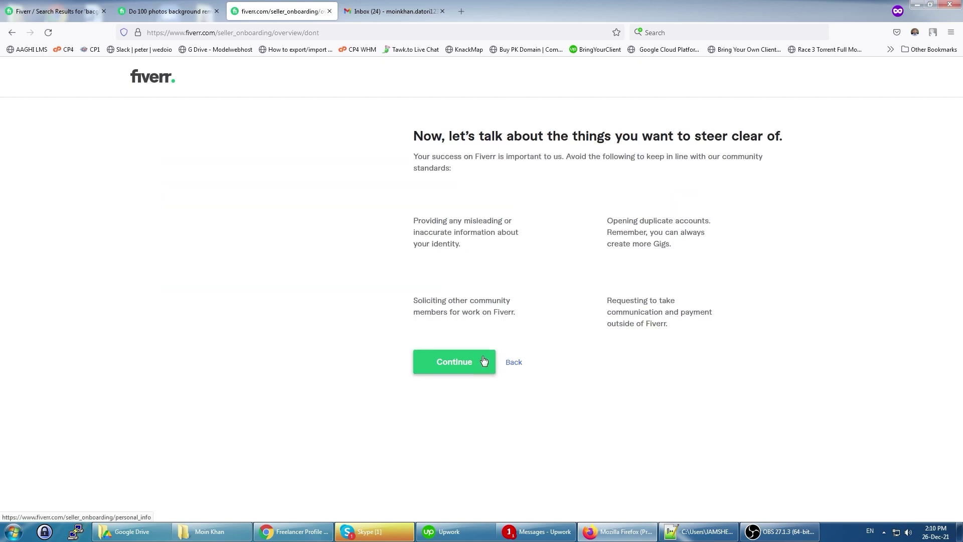
{"action": "left_click", "coordinate": [475, 369]}
{"action": "scroll", "coordinate": [242, 386], "scroll_direction": "down", "scroll_amount": 5}
{"action": "scroll", "coordinate": [242, 386], "scroll_direction": "up", "scroll_amount": 5}
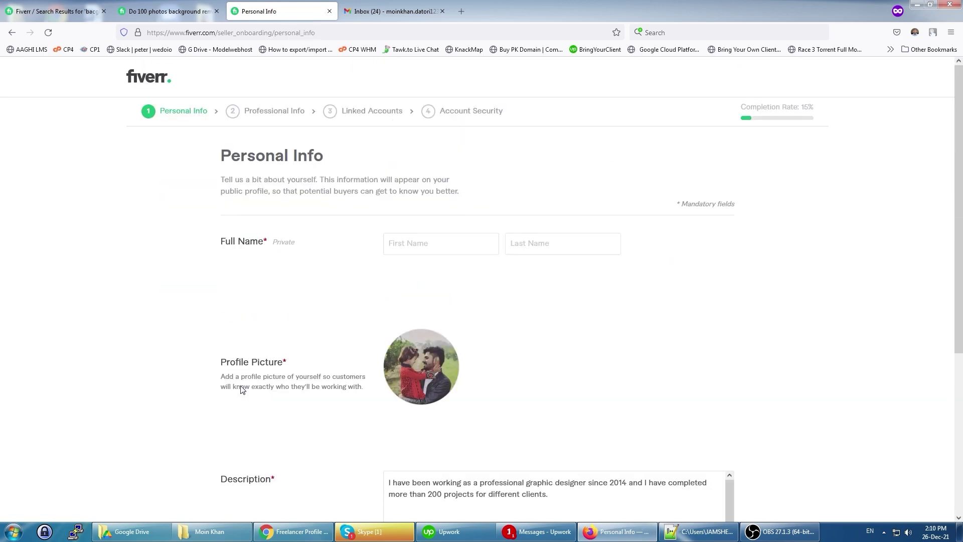
- Enter the seller's first and last name in Full Name, then continue to Professional Info
{"action": "scroll", "coordinate": [242, 389], "scroll_direction": "down", "scroll_amount": 5}
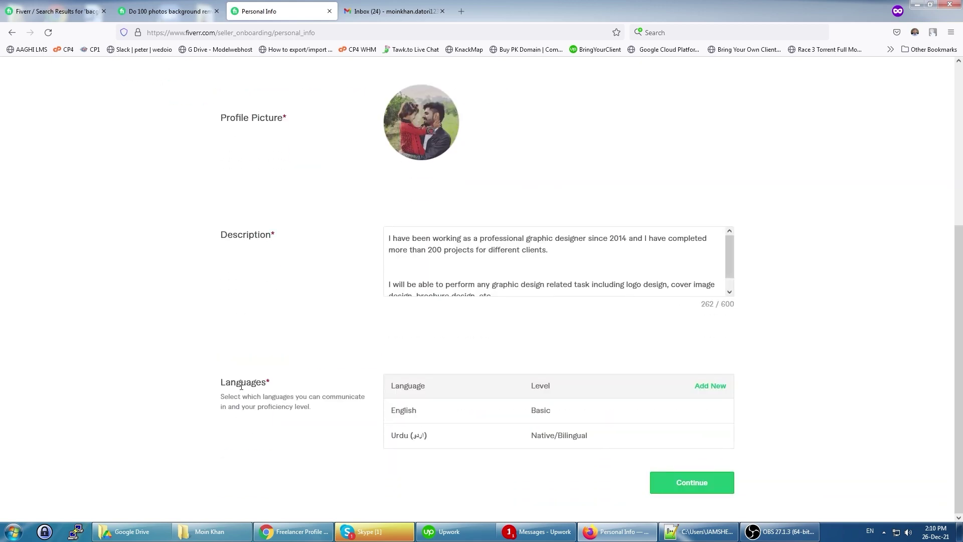
{"action": "scroll", "coordinate": [242, 386], "scroll_direction": "up", "scroll_amount": 5}
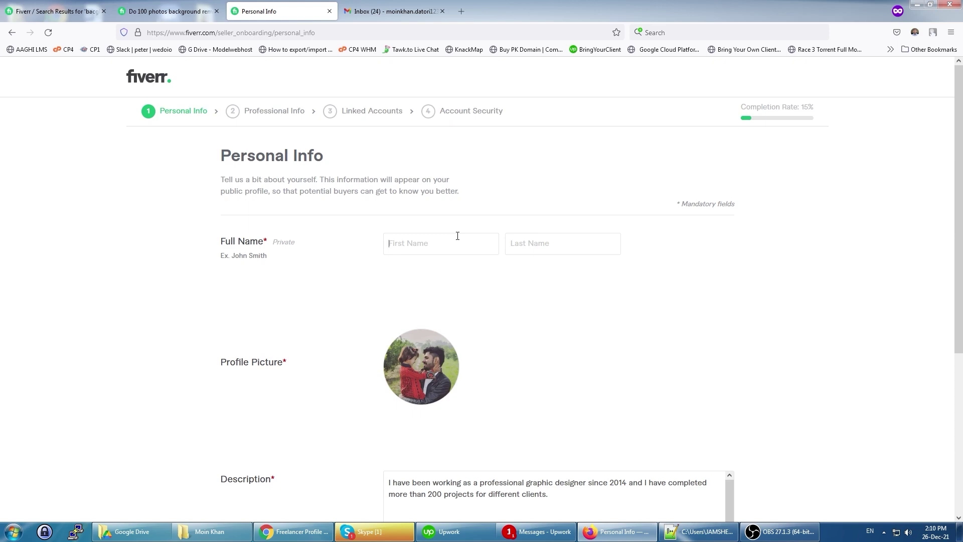
{"action": "left_click", "coordinate": [458, 235]}
{"action": "key", "text": "Tab"}
{"action": "scroll", "coordinate": [457, 236], "scroll_direction": "down", "scroll_amount": 5}
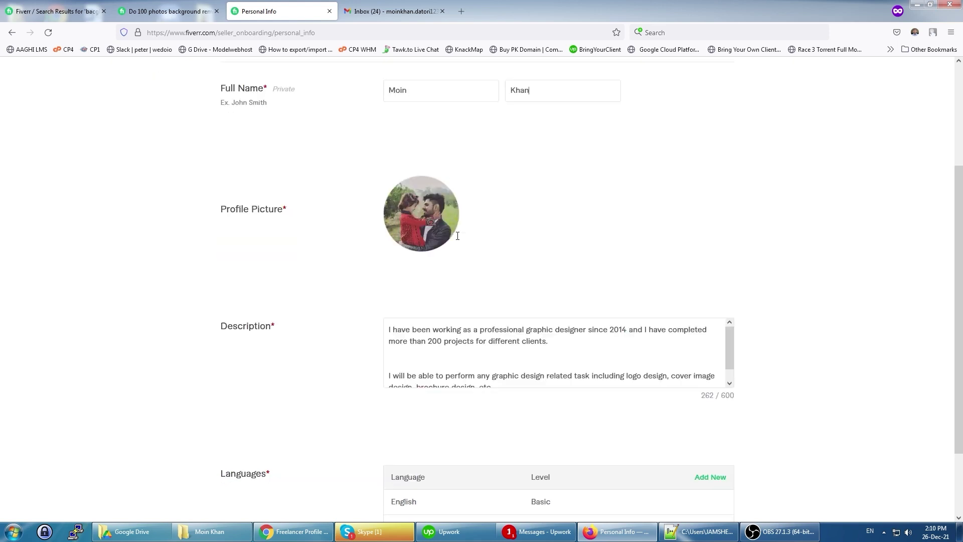
{"action": "left_click", "coordinate": [708, 485]}
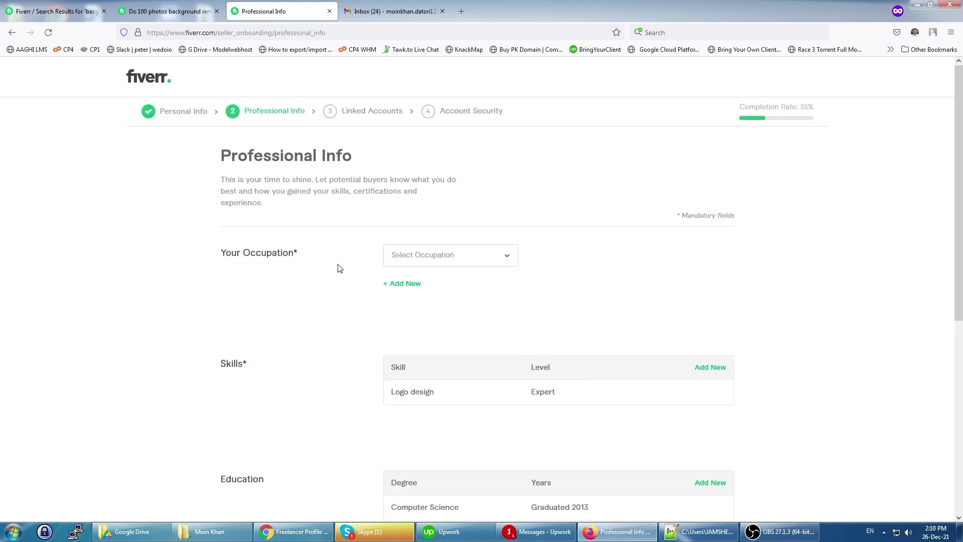
- Set the occupation to Graphics & Design, from 2014 to 2021
{"action": "left_click", "coordinate": [448, 258]}
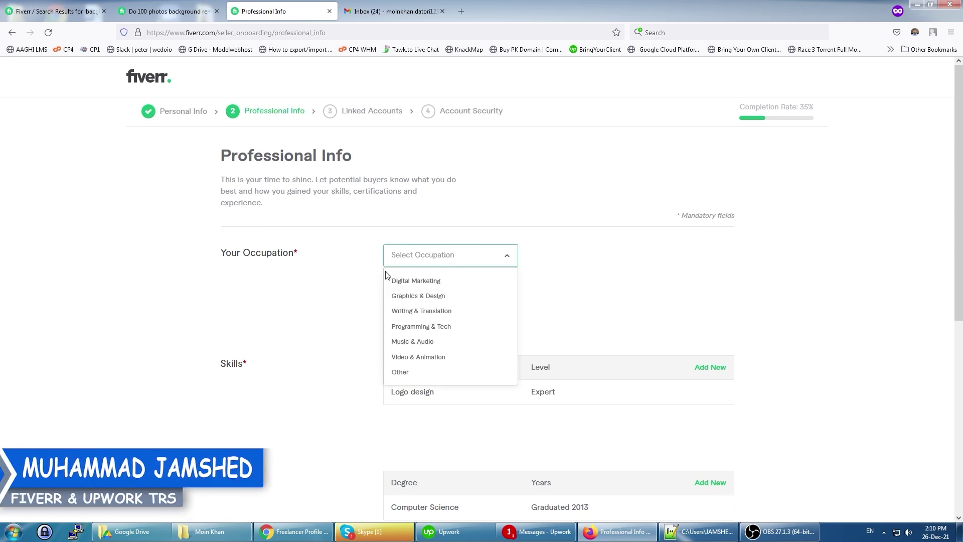
{"action": "left_click", "coordinate": [433, 301]}
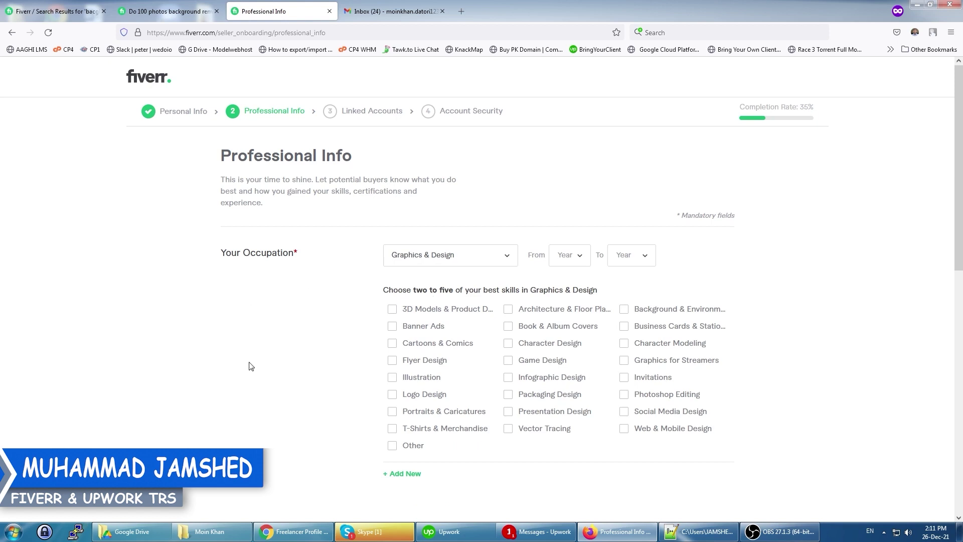
{"action": "left_click", "coordinate": [569, 261]}
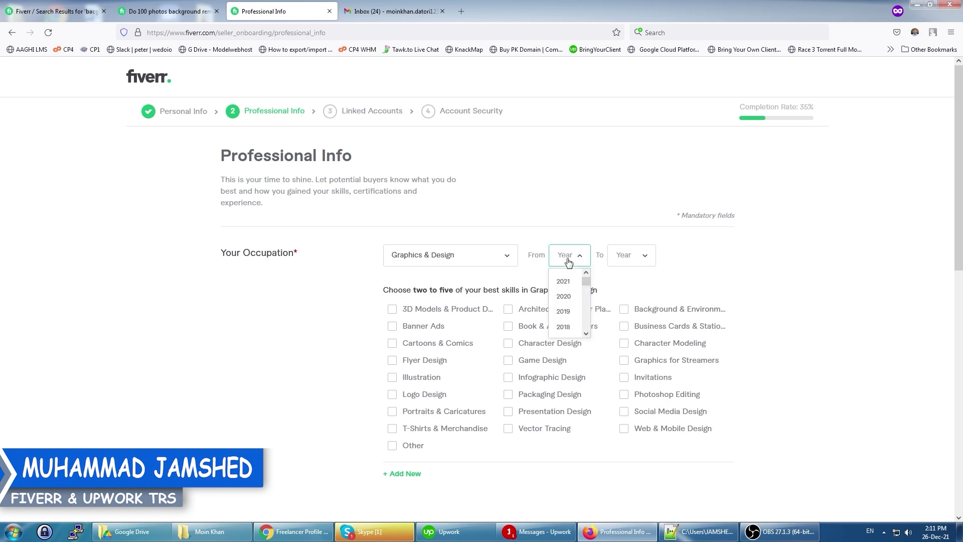
{"action": "scroll", "coordinate": [567, 306], "scroll_direction": "down", "scroll_amount": 2}
{"action": "left_click", "coordinate": [571, 276]}
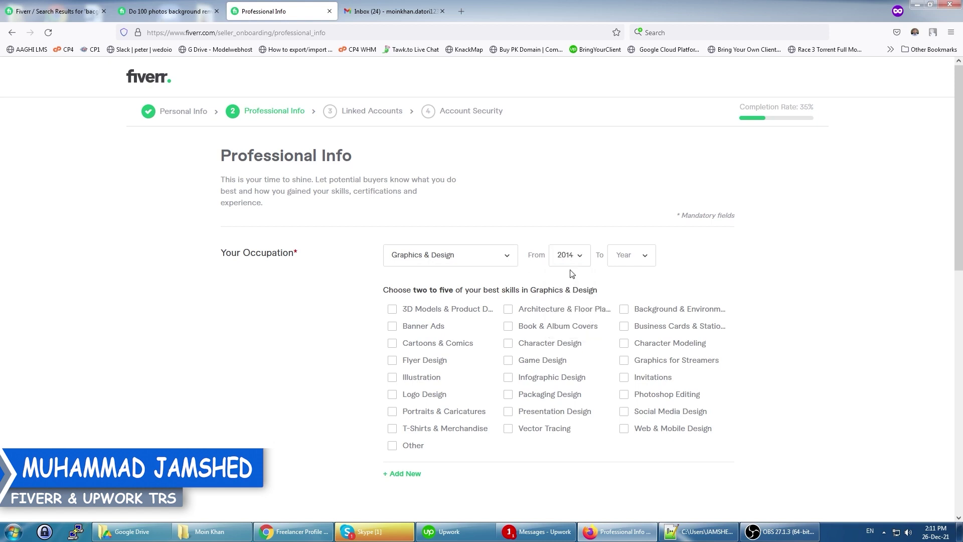
{"action": "left_click", "coordinate": [644, 262]}
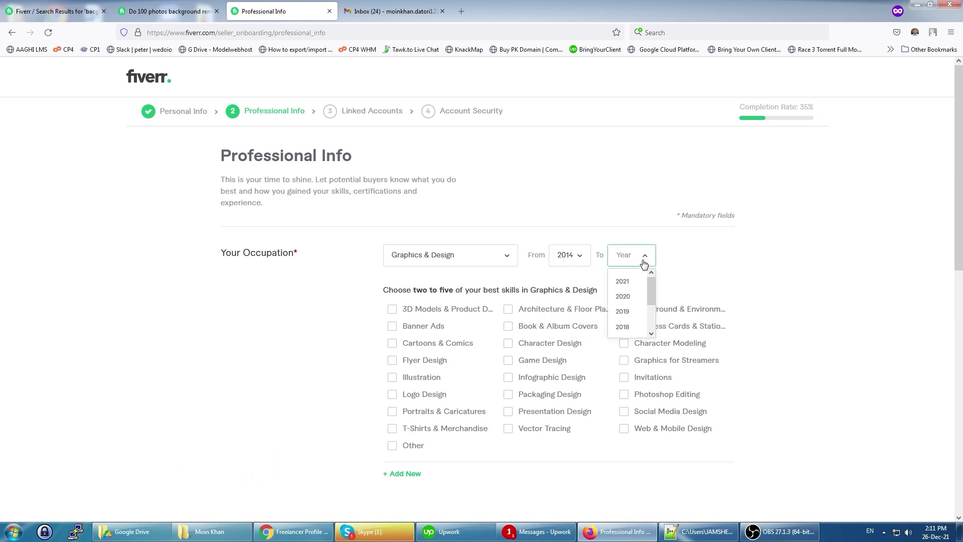
{"action": "left_click", "coordinate": [623, 281]}
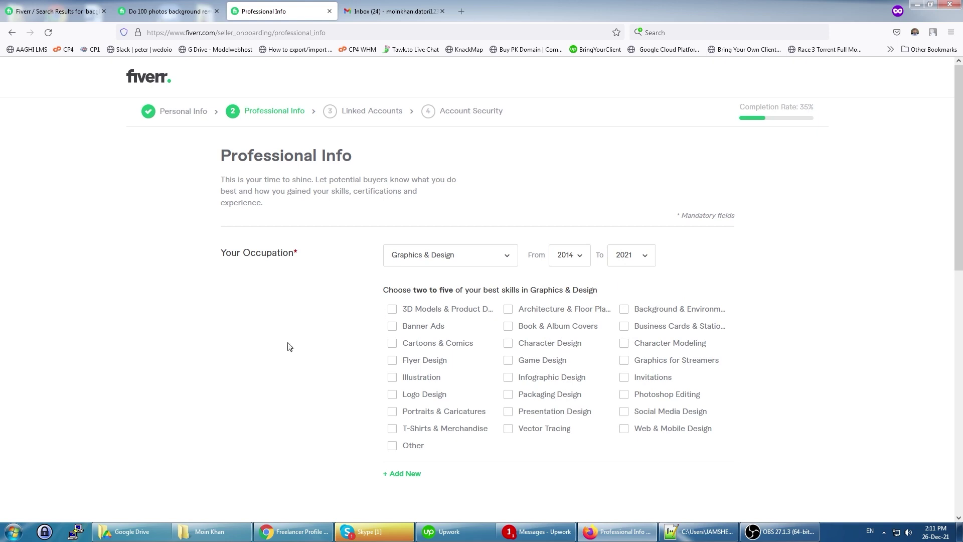
- Tick Logo Design, T-Shirts & Merchandise, Character Design and Book & Album Covers as skills
{"action": "scroll", "coordinate": [270, 361], "scroll_direction": "down", "scroll_amount": 2}
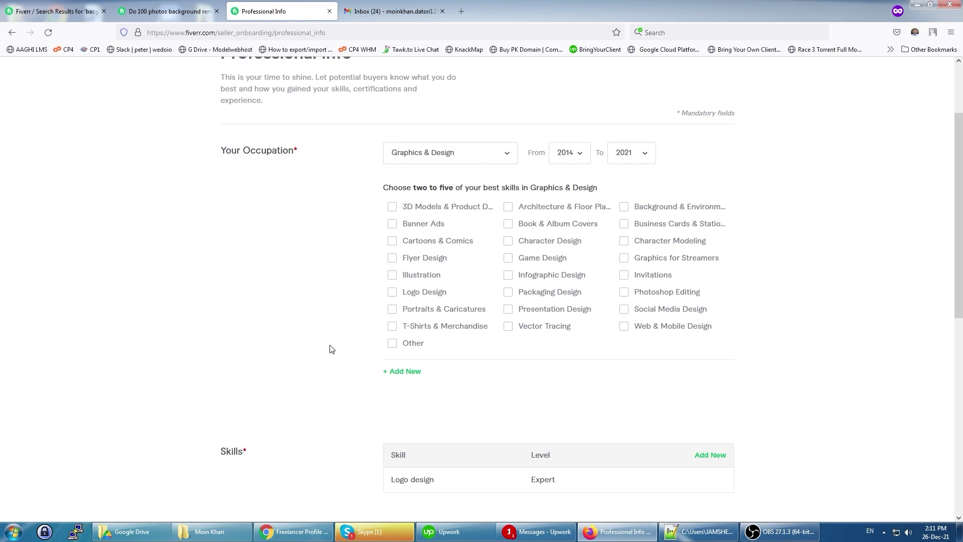
{"action": "left_click", "coordinate": [394, 294]}
{"action": "left_click", "coordinate": [394, 293]}
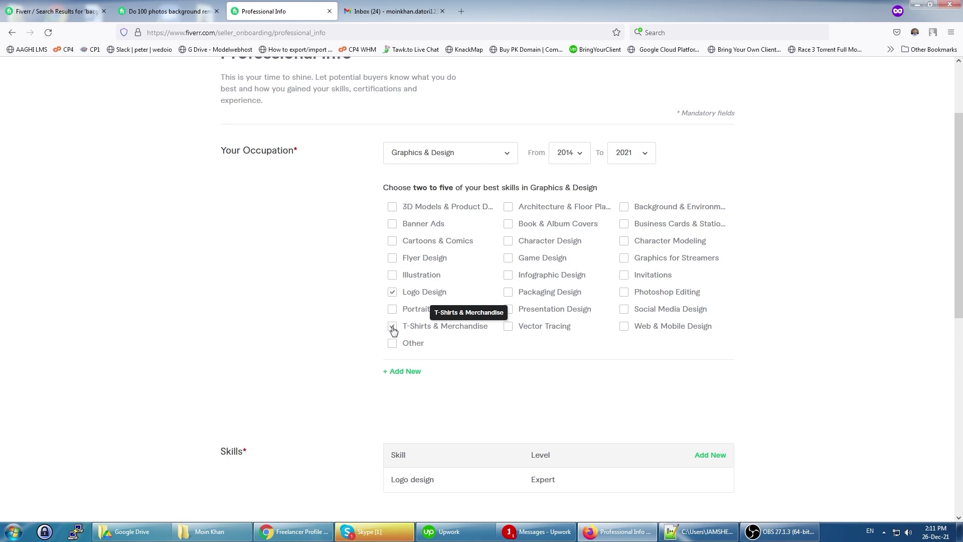
{"action": "left_click", "coordinate": [509, 243]}
{"action": "left_click", "coordinate": [510, 225]}
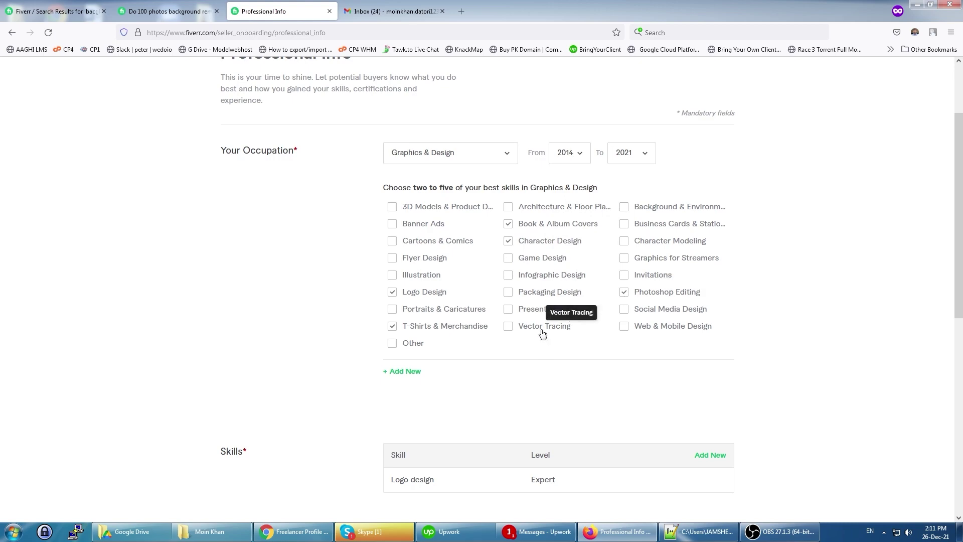
{"action": "scroll", "coordinate": [540, 333], "scroll_direction": "down", "scroll_amount": 4}
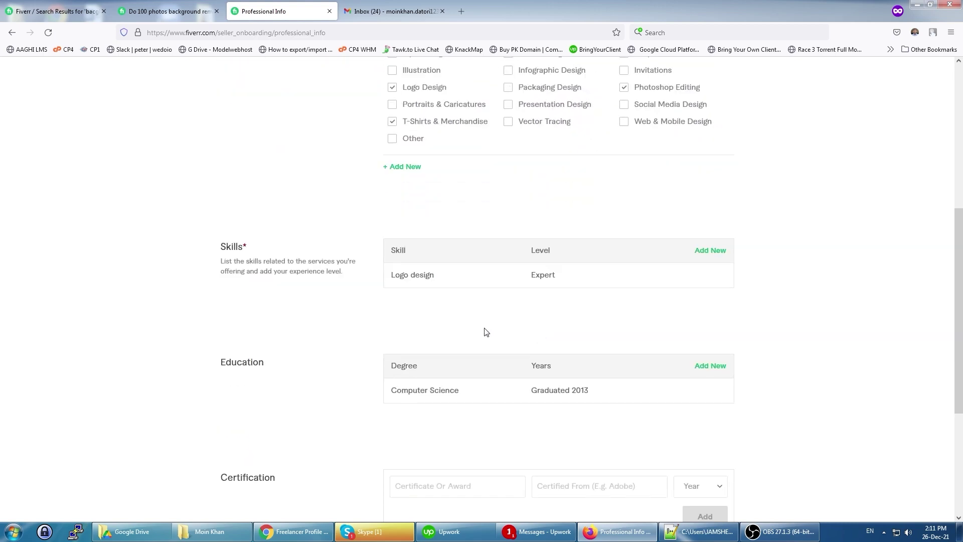
{"action": "scroll", "coordinate": [380, 336], "scroll_direction": "down", "scroll_amount": 1}
{"action": "scroll", "coordinate": [396, 336], "scroll_direction": "down", "scroll_amount": 4}
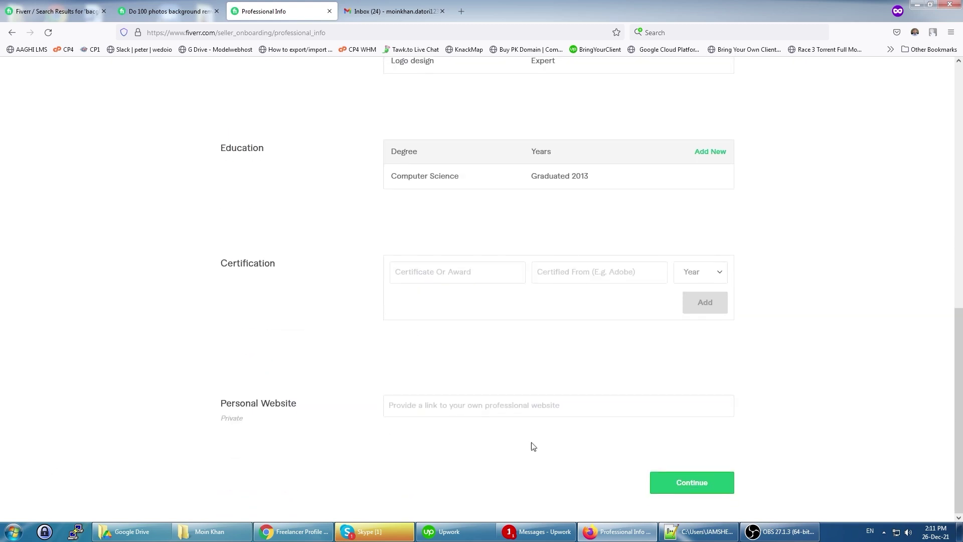
- Continue through Linked Accounts and Account Security toward the first gig, reaching the 35% notice
{"action": "left_click", "coordinate": [708, 484]}
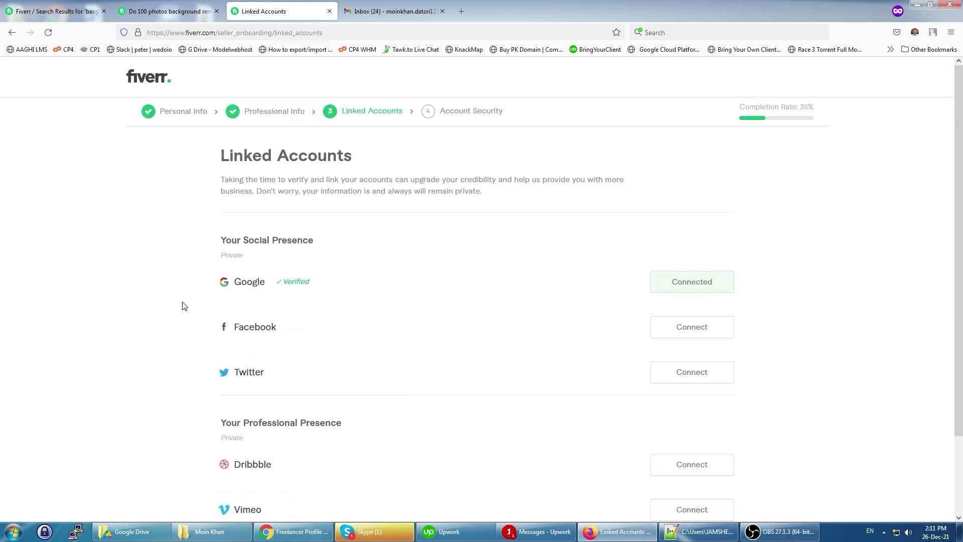
{"action": "scroll", "coordinate": [308, 398], "scroll_direction": "down", "scroll_amount": 2}
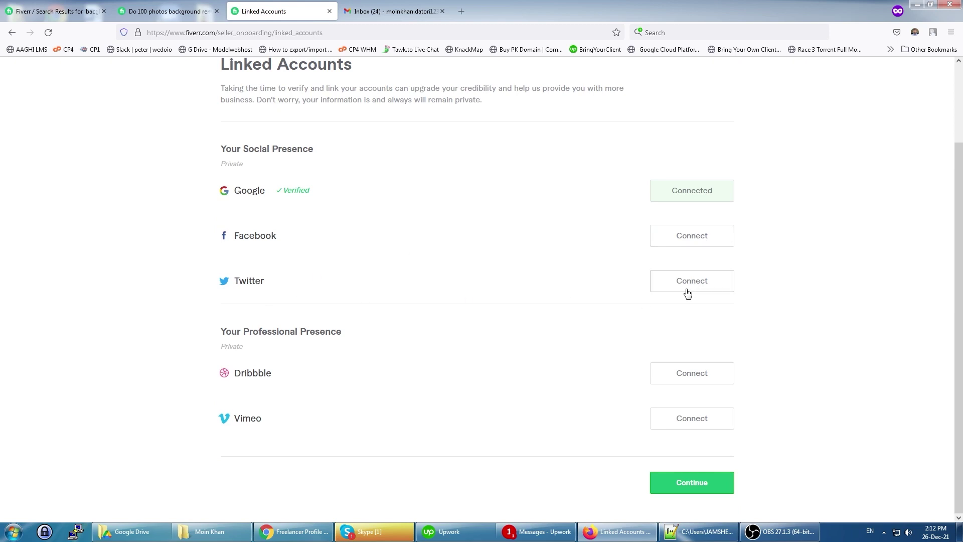
{"action": "scroll", "coordinate": [527, 301], "scroll_direction": "up", "scroll_amount": 2}
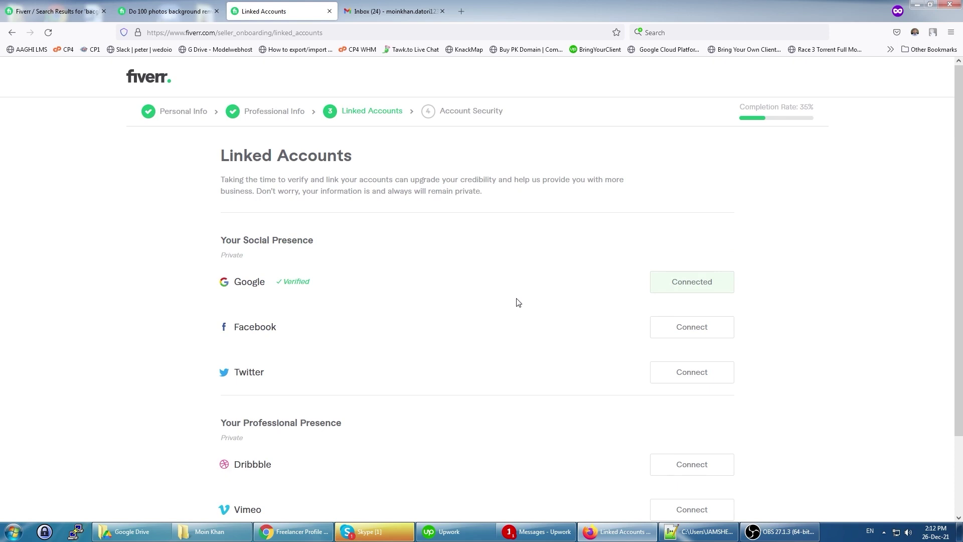
{"action": "scroll", "coordinate": [518, 303], "scroll_direction": "down", "scroll_amount": 2}
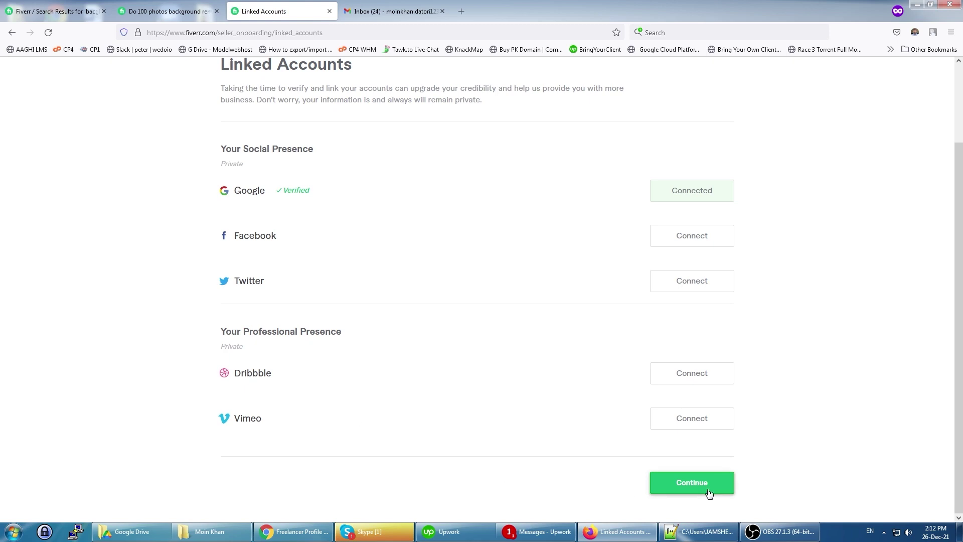
{"action": "left_click", "coordinate": [716, 481]}
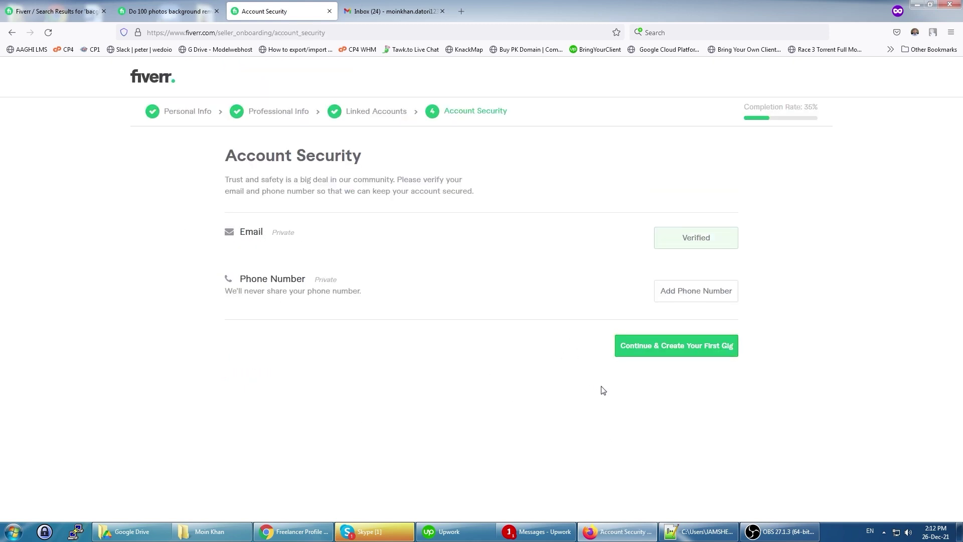
{"action": "left_click", "coordinate": [676, 345]}
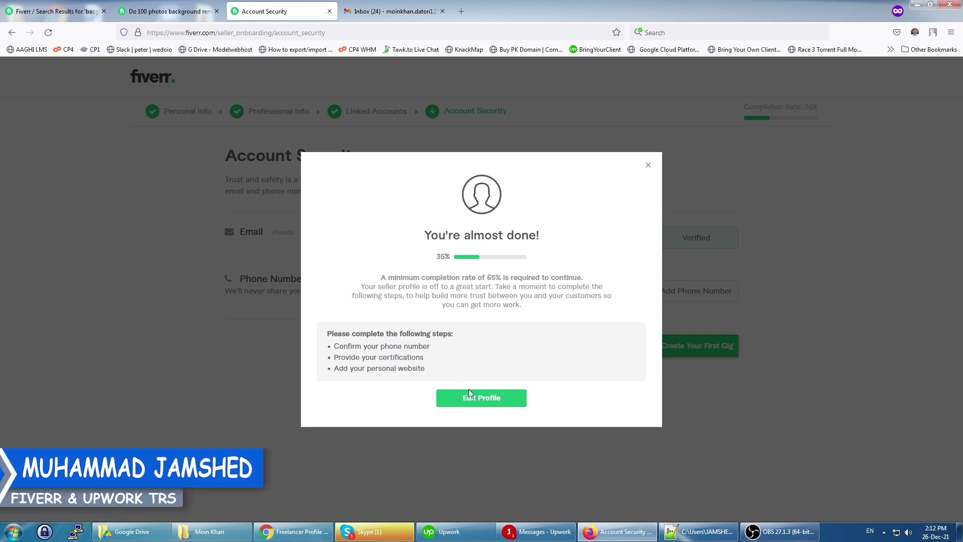
- Dismiss the reminder, enter the account's phone number and request an SMS verification code
{"action": "left_click", "coordinate": [480, 400]}
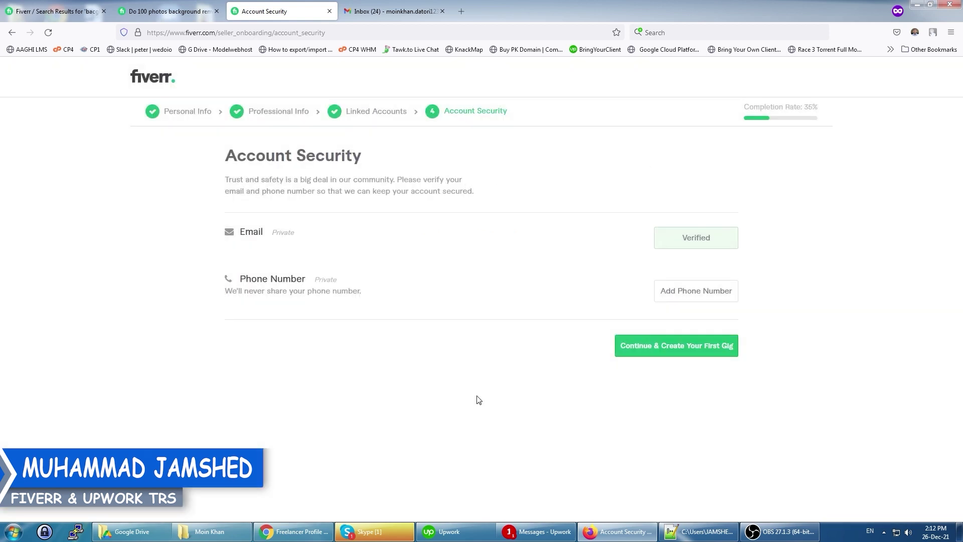
{"action": "left_click", "coordinate": [714, 293]}
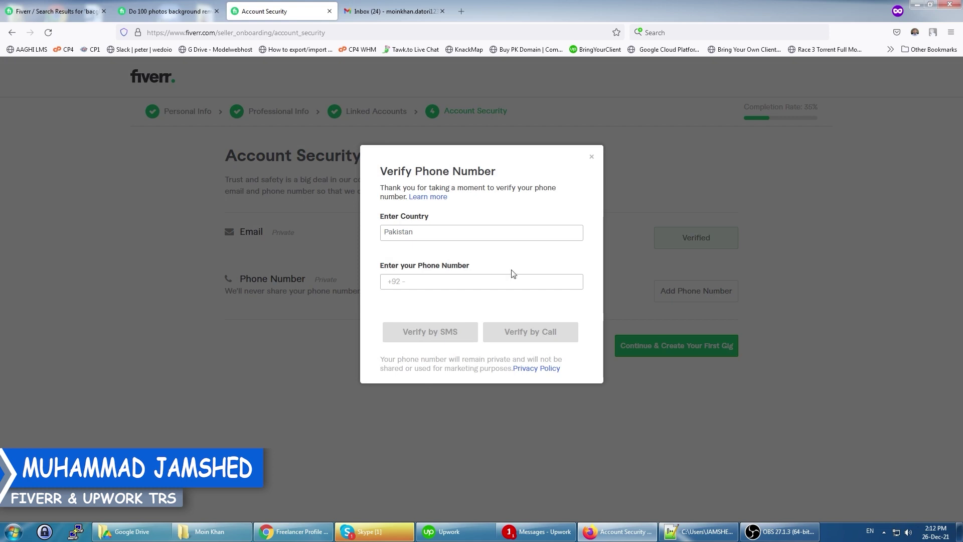
{"action": "left_click", "coordinate": [408, 281]}
{"action": "left_click", "coordinate": [410, 235]}
{"action": "left_click", "coordinate": [415, 282]}
{"action": "type", "text": "??"}
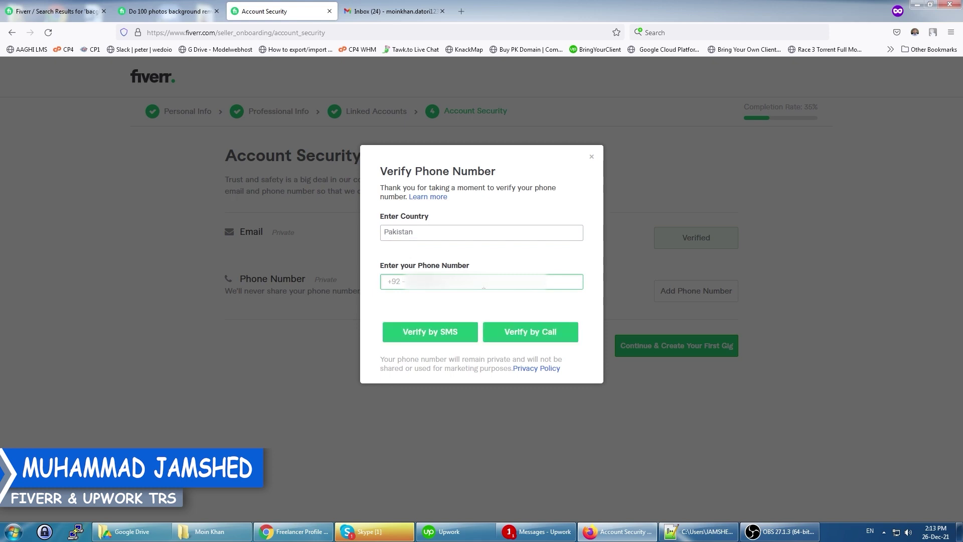
{"action": "left_click", "coordinate": [455, 334]}
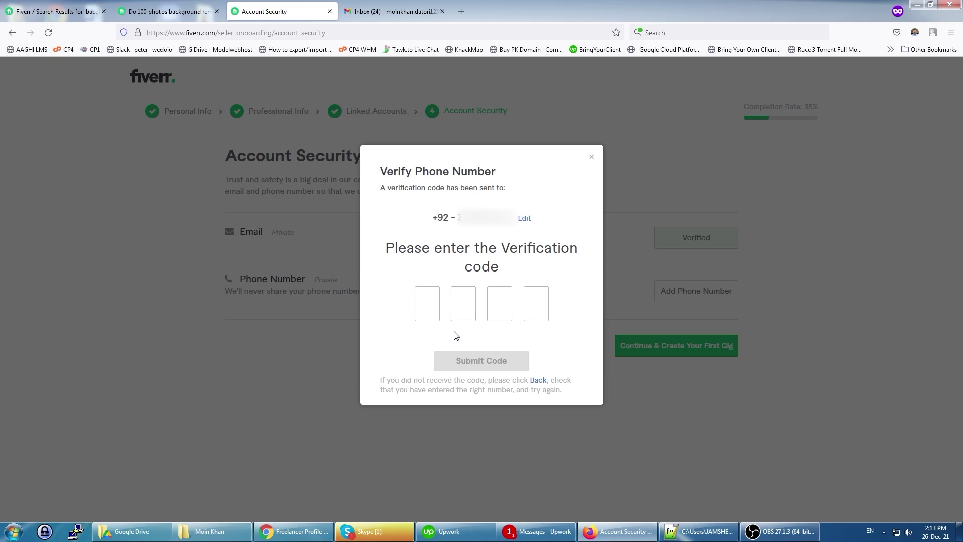
- Enter the texted 4-digit verification code, submit it and acknowledge the confirmation
{"action": "left_click", "coordinate": [430, 308]}
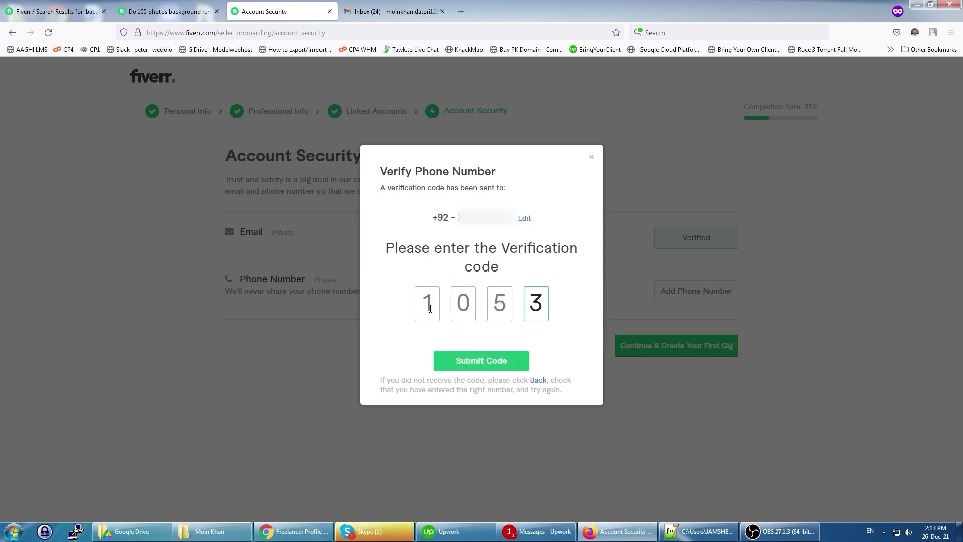
{"action": "left_click", "coordinate": [491, 365]}
{"action": "left_click", "coordinate": [462, 235]}
- Add the security question 'What was your childhood nickname?' with the seller's answer
{"action": "left_click", "coordinate": [426, 236]}
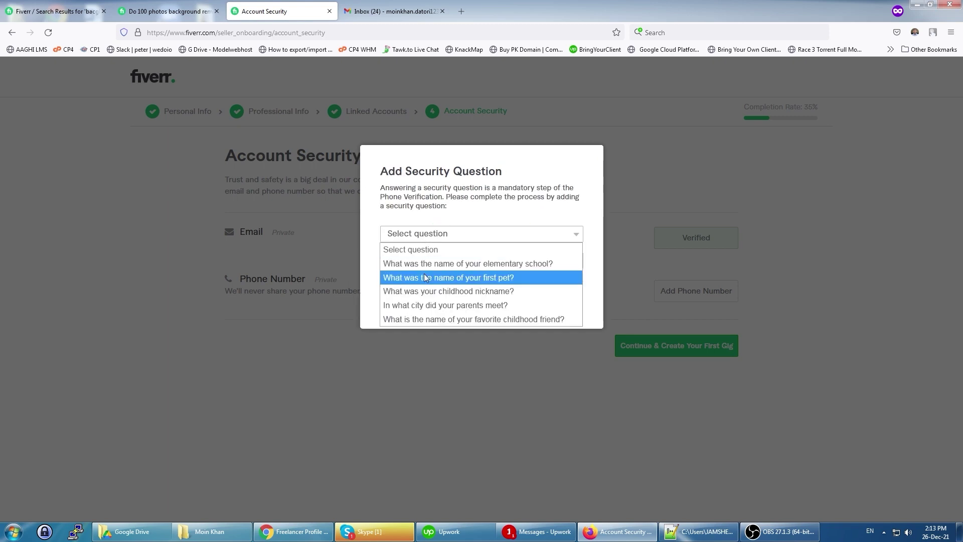
{"action": "left_click", "coordinate": [460, 263]}
{"action": "left_click", "coordinate": [459, 266]}
{"action": "type", "text": "a"}
{"action": "key", "text": "BackSpace"}
{"action": "left_click", "coordinate": [566, 236]}
{"action": "left_click", "coordinate": [509, 288]}
{"action": "key", "text": "Tab"}
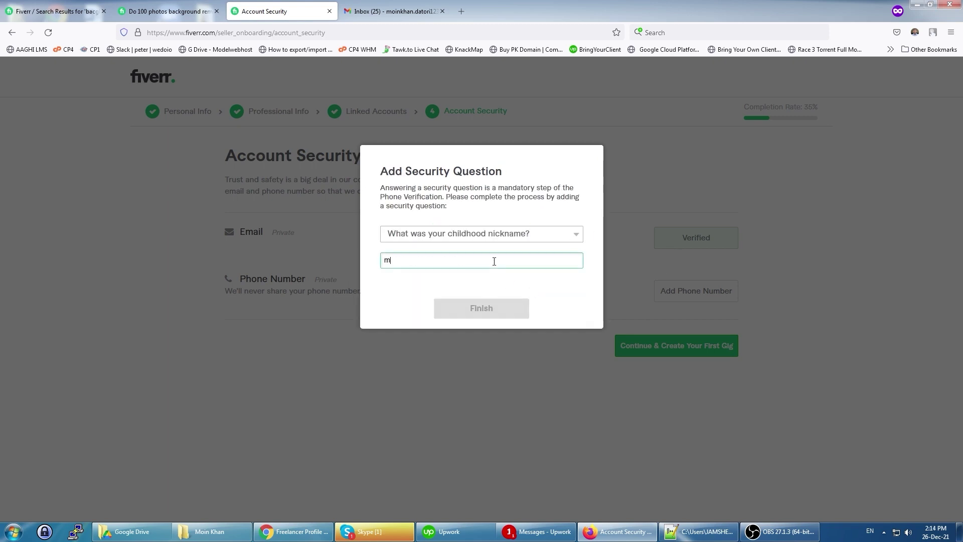
{"action": "left_click", "coordinate": [510, 308]}
- Acknowledge verification, finish account security and start a new gig
{"action": "left_click", "coordinate": [483, 235]}
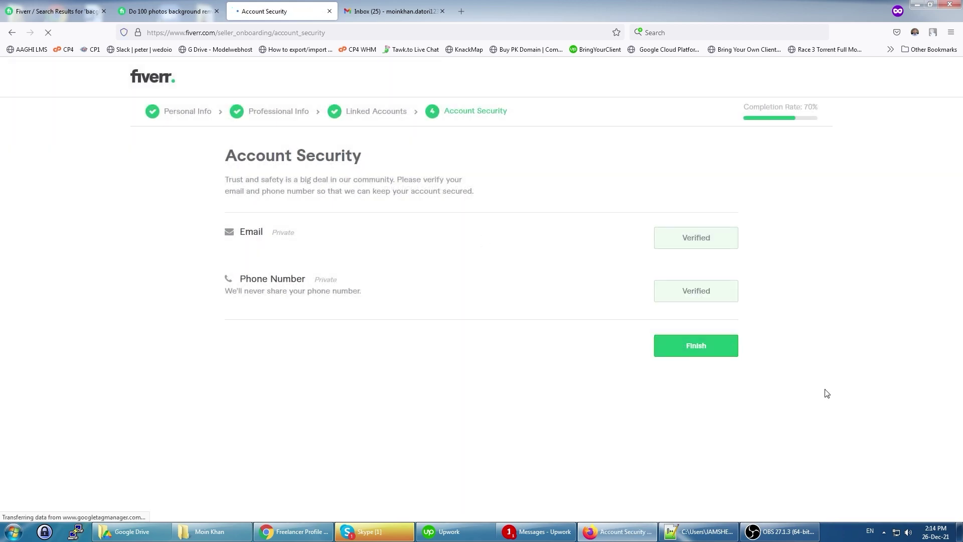
{"action": "left_click", "coordinate": [691, 351]}
{"action": "left_click", "coordinate": [477, 235]}
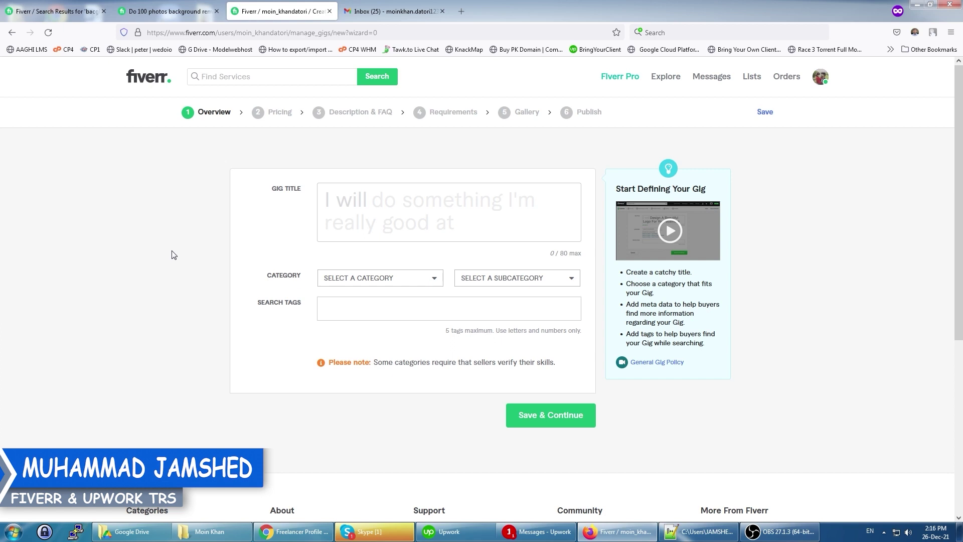
- Type the title 'I will provide background removal service' and accept the suggested Graphics & Design > Photoshop Editing category
{"action": "left_click", "coordinate": [371, 209]}
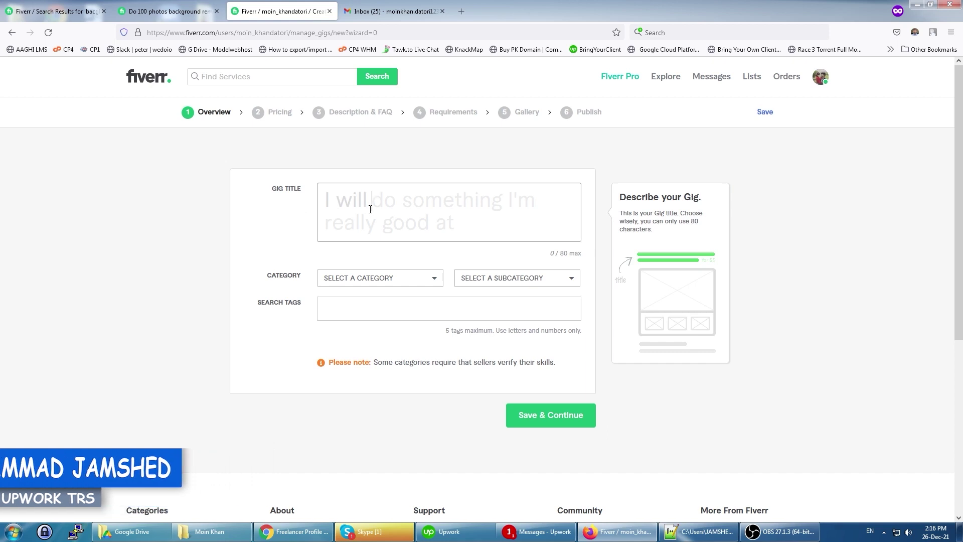
{"action": "type", "text": "prov"}
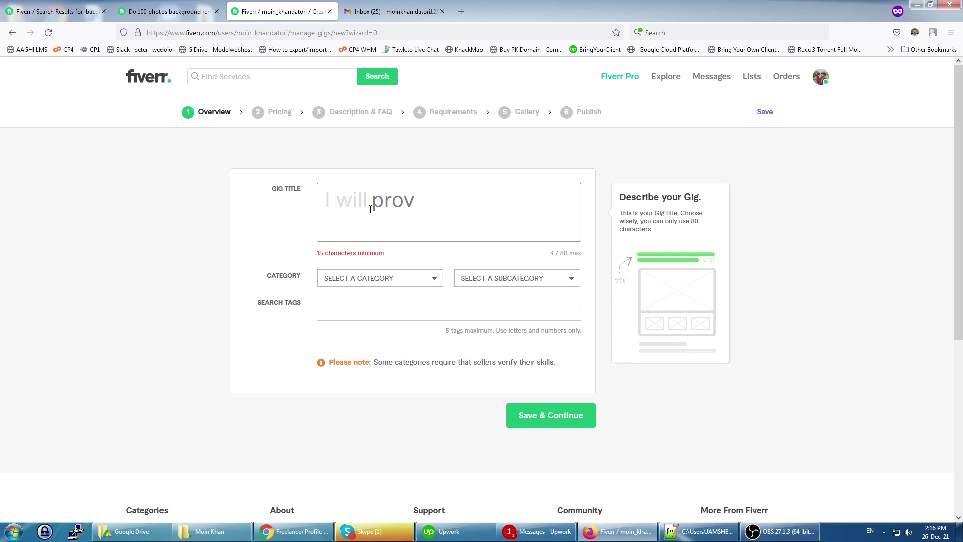
{"action": "type", "text": "ide background remo"}
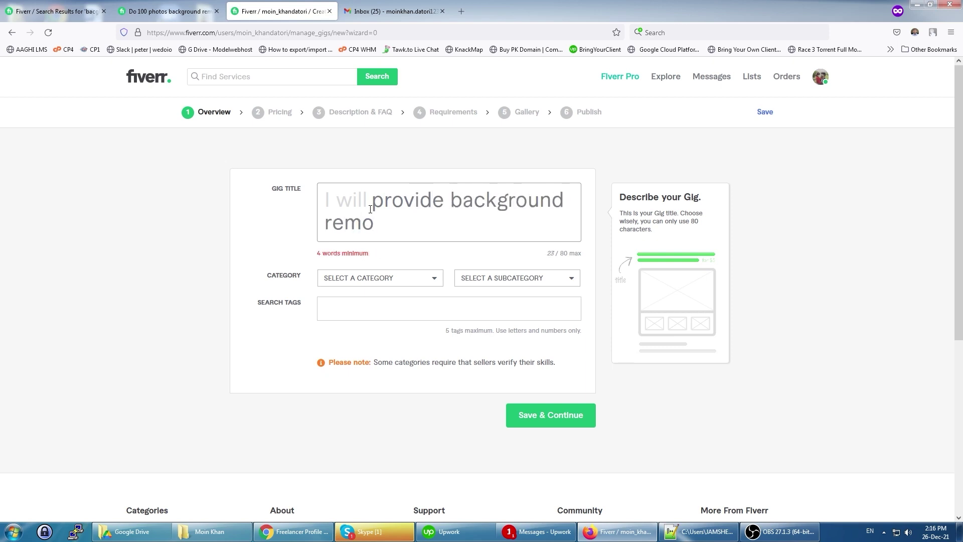
{"action": "type", "text": "val service"}
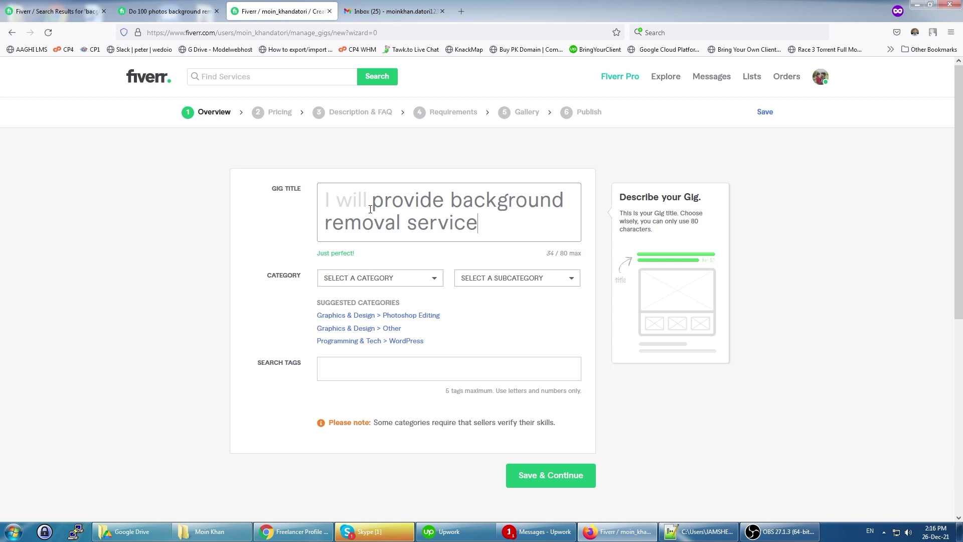
{"action": "left_click", "coordinate": [364, 317]}
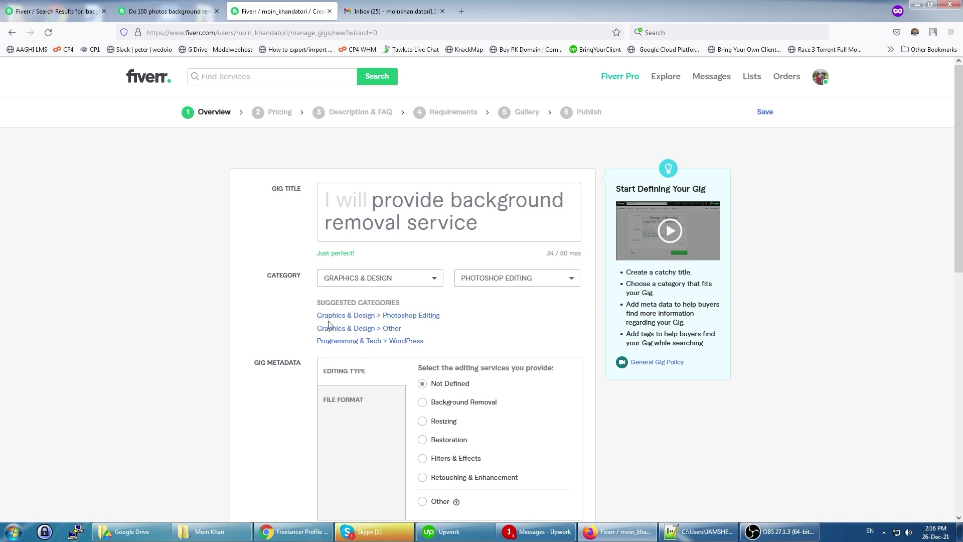
- Choose Background Removal as editing type and tick JPEG, PDF, PNG and PSD file formats
{"action": "scroll", "coordinate": [295, 335], "scroll_direction": "down", "scroll_amount": 3}
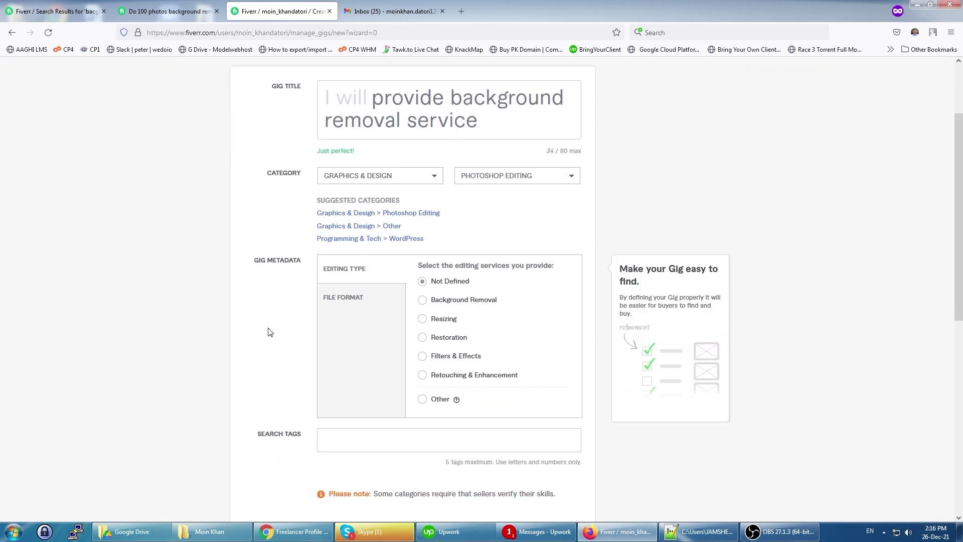
{"action": "left_click", "coordinate": [423, 301]}
{"action": "left_click", "coordinate": [350, 299]}
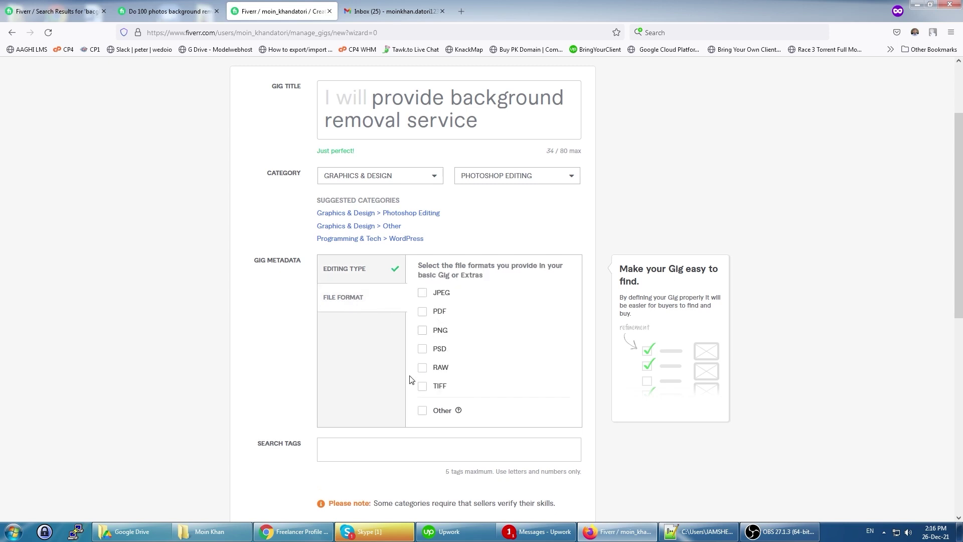
{"action": "left_click", "coordinate": [424, 293]}
{"action": "left_click", "coordinate": [423, 312]}
{"action": "left_click", "coordinate": [424, 331]}
{"action": "left_click", "coordinate": [423, 349]}
{"action": "scroll", "coordinate": [410, 392], "scroll_direction": "down", "scroll_amount": 1}
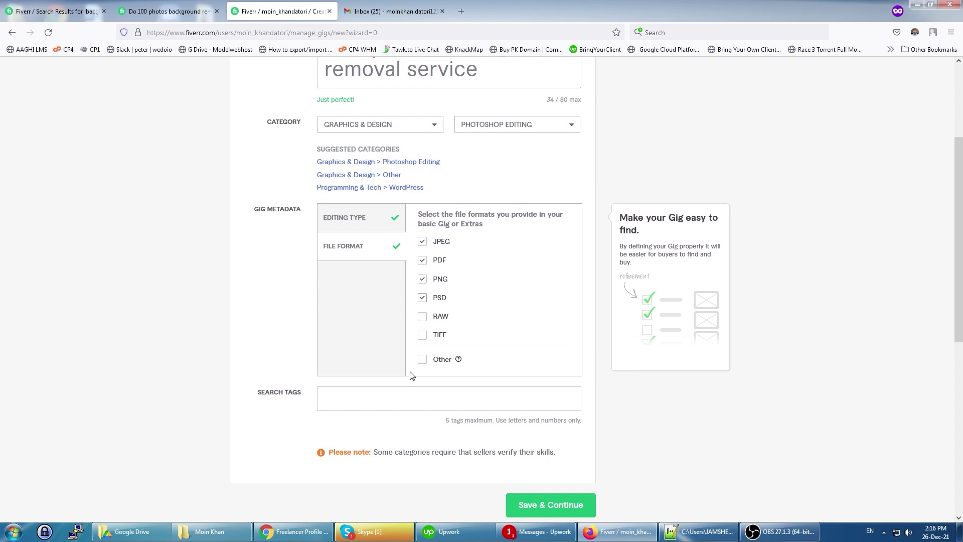
{"action": "left_click", "coordinate": [373, 398]}
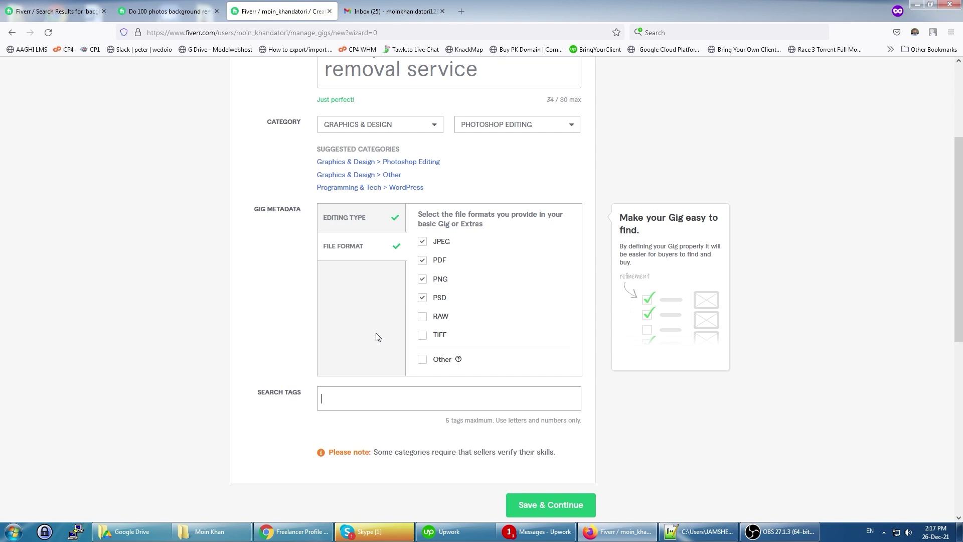
- Add 'background removal' and 'adobe photoshop' search tags, then save the Overview
{"action": "type", "text": "background re"}
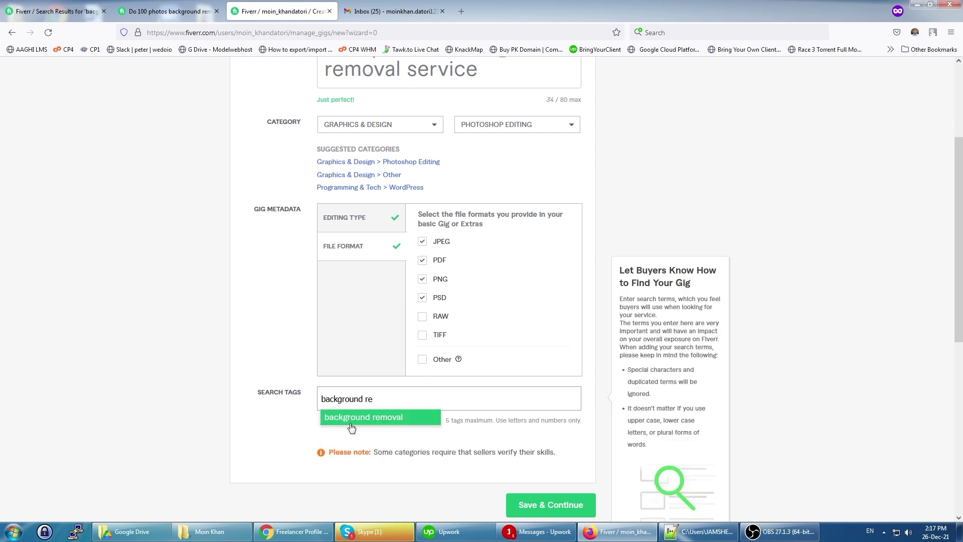
{"action": "left_click", "coordinate": [352, 426]}
{"action": "type", "text": "photo"}
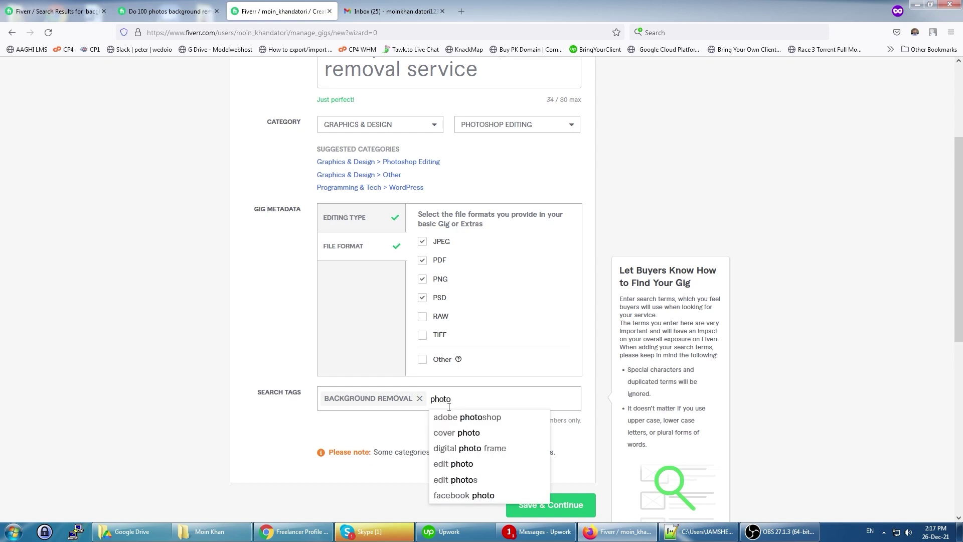
{"action": "left_click", "coordinate": [472, 419]}
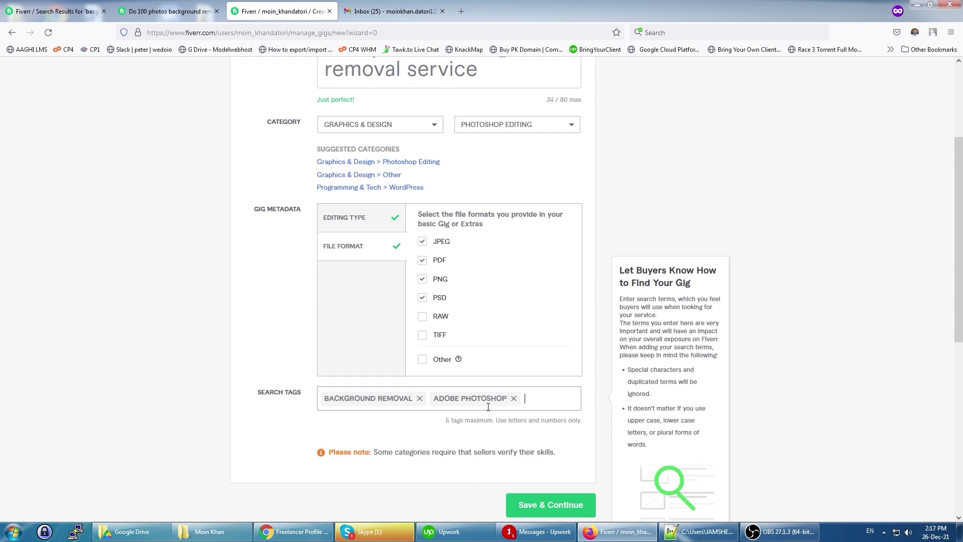
{"action": "scroll", "coordinate": [552, 417], "scroll_direction": "down", "scroll_amount": 3}
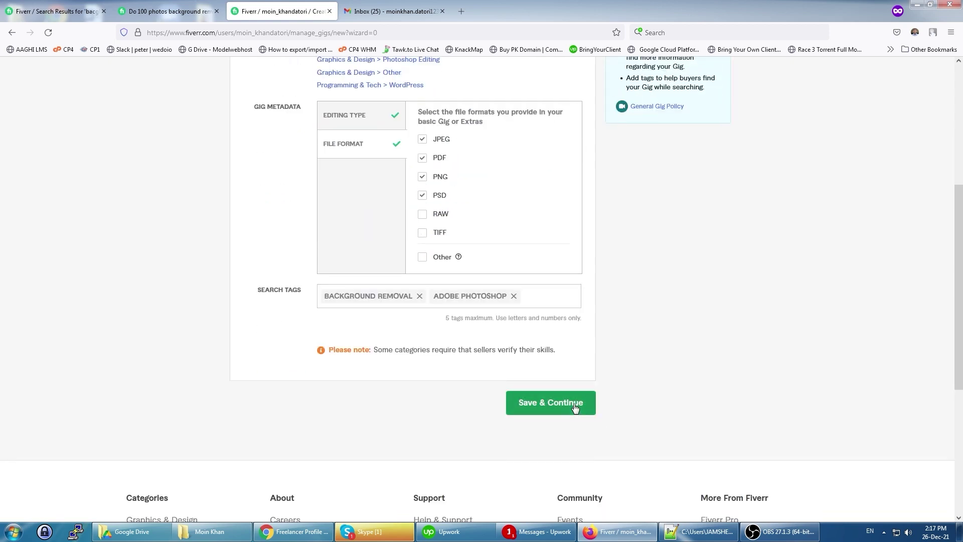
{"action": "left_click", "coordinate": [575, 404]}
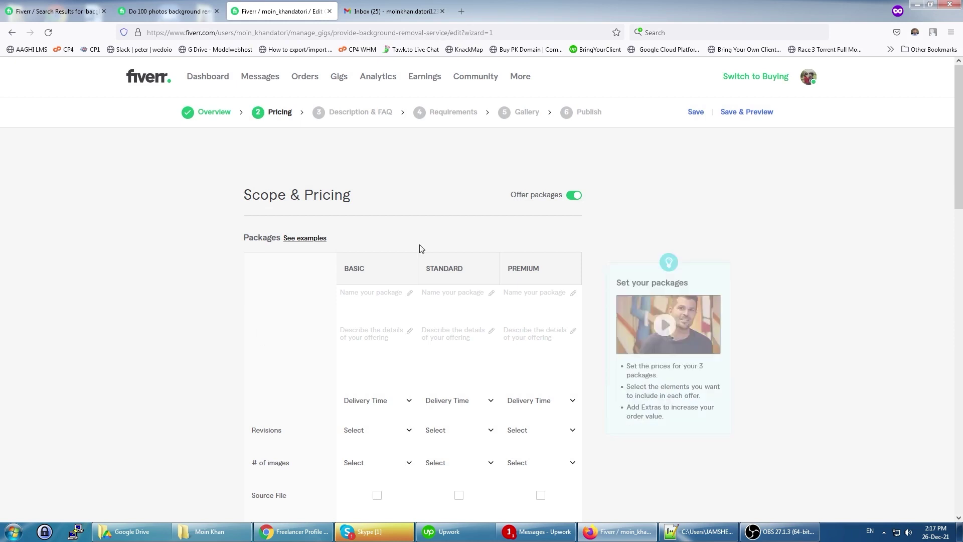
- Switch off the three-package offer so only the Basic package remains
{"action": "left_click", "coordinate": [576, 199]}
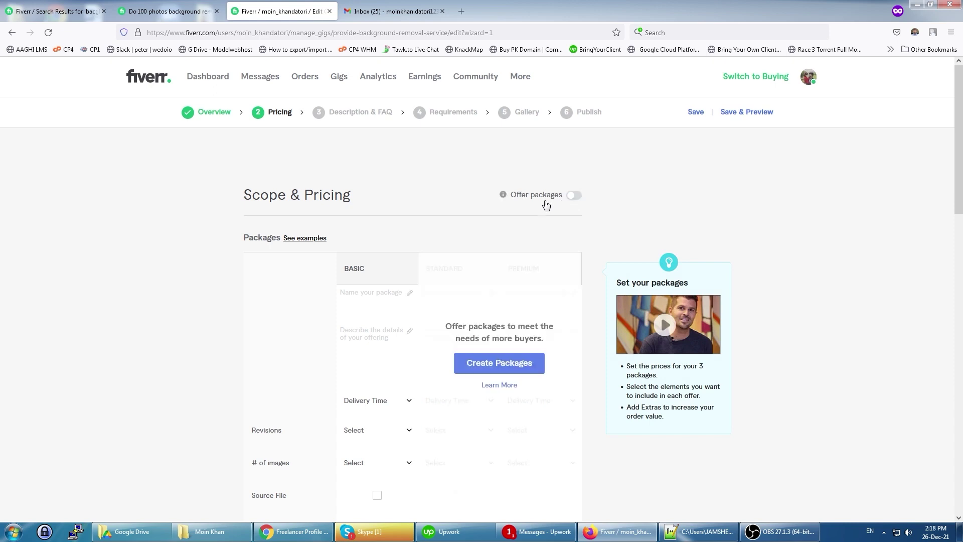
{"action": "scroll", "coordinate": [189, 284], "scroll_direction": "down", "scroll_amount": 2}
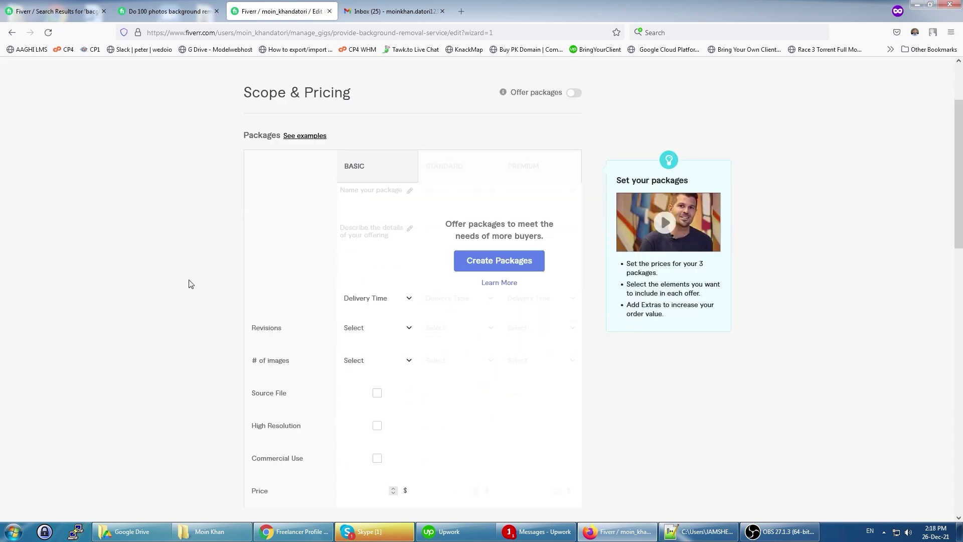
{"action": "left_click", "coordinate": [574, 93]}
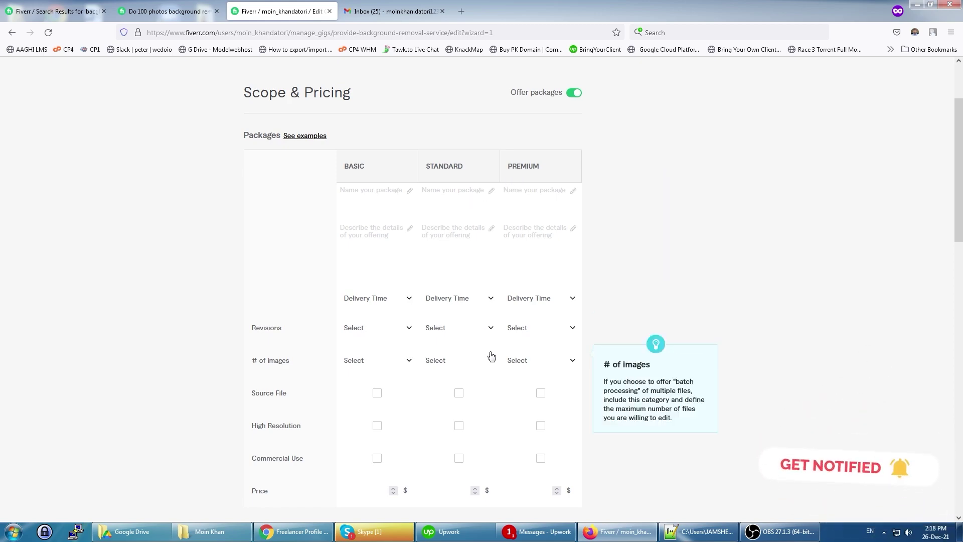
{"action": "scroll", "coordinate": [491, 357], "scroll_direction": "down", "scroll_amount": 3}
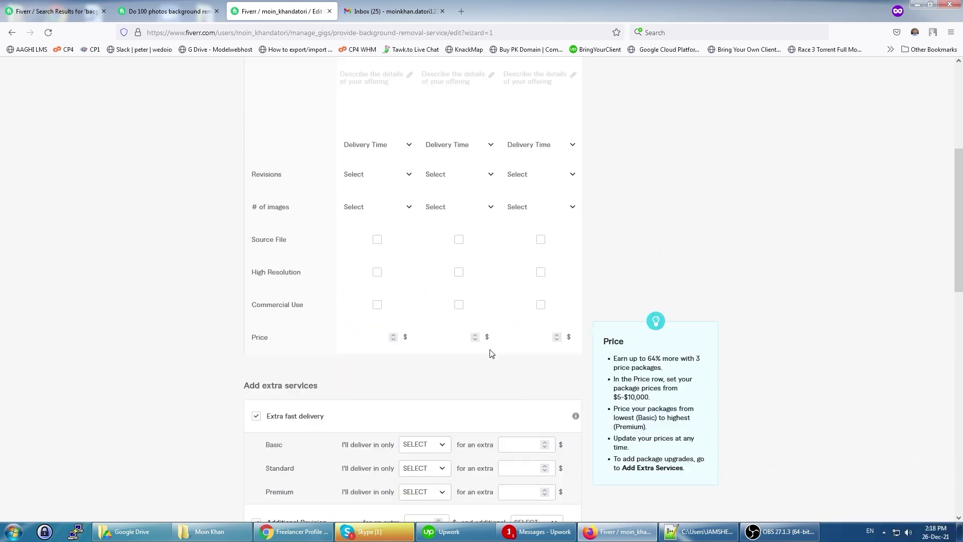
{"action": "scroll", "coordinate": [491, 353], "scroll_direction": "up", "scroll_amount": 5}
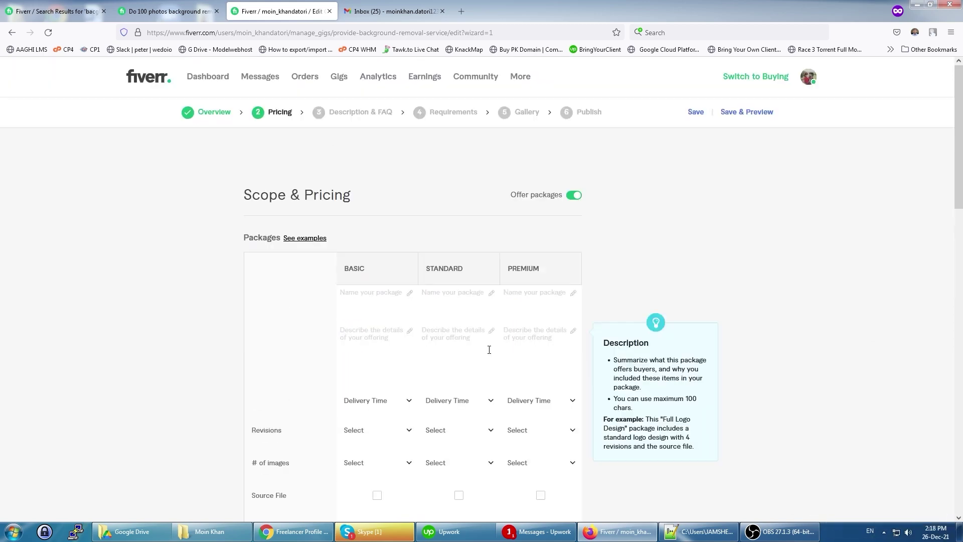
{"action": "left_click", "coordinate": [573, 197]}
- Name the Basic package 'BG Removal Service' with description 'I will remove the image background'
{"action": "left_click", "coordinate": [395, 293]}
{"action": "type", "text": "BG Removal Service"}
{"action": "key", "text": "Tab"}
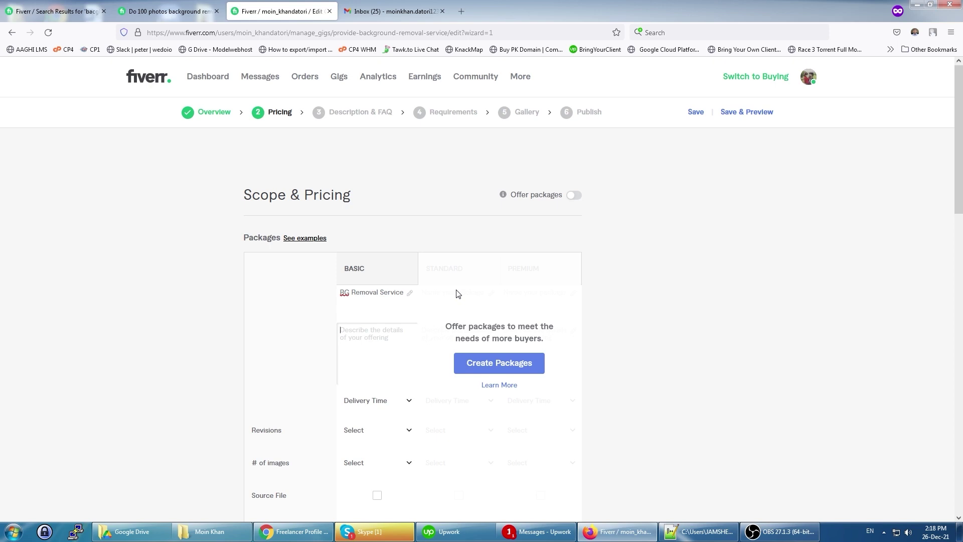
{"action": "type", "text": "I will remove the image background"}
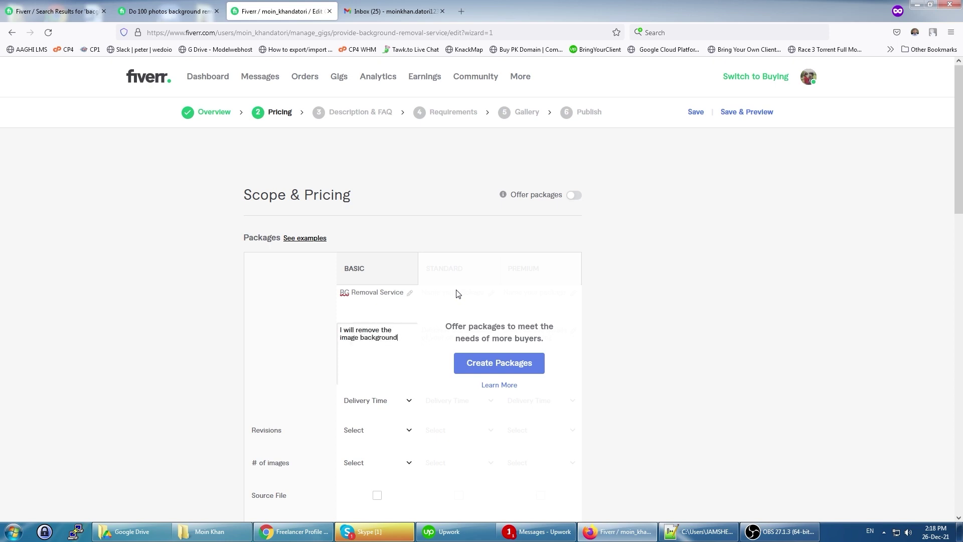
- Set the Basic package delivery time to 1 day and revisions to 2
{"action": "scroll", "coordinate": [456, 293], "scroll_direction": "down", "scroll_amount": 2}
{"action": "left_click", "coordinate": [407, 298]}
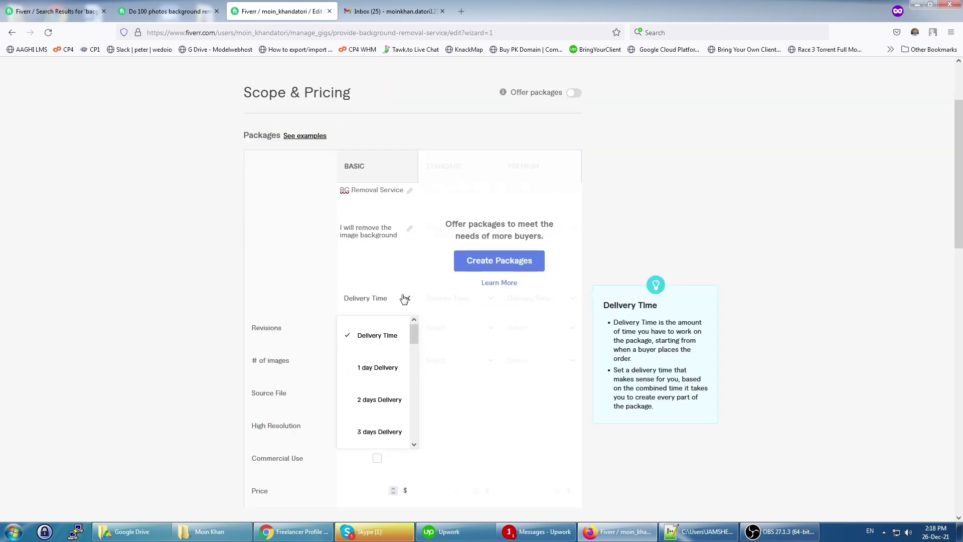
{"action": "left_click", "coordinate": [366, 375]}
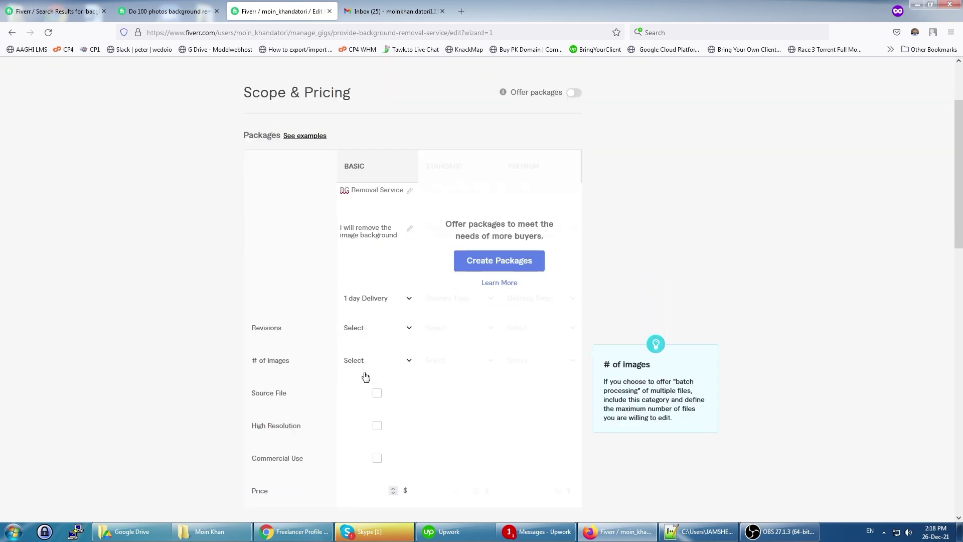
{"action": "left_click", "coordinate": [371, 330]}
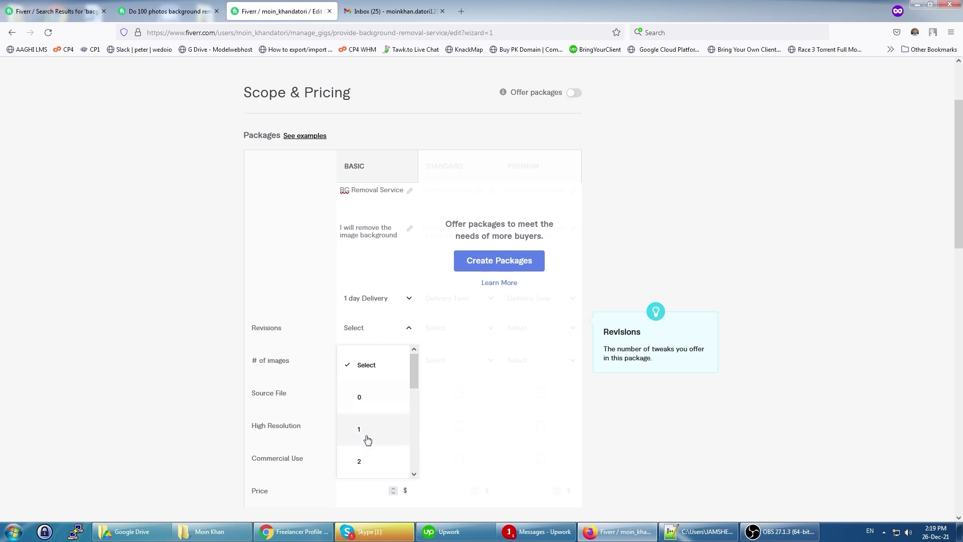
{"action": "left_click", "coordinate": [368, 462]}
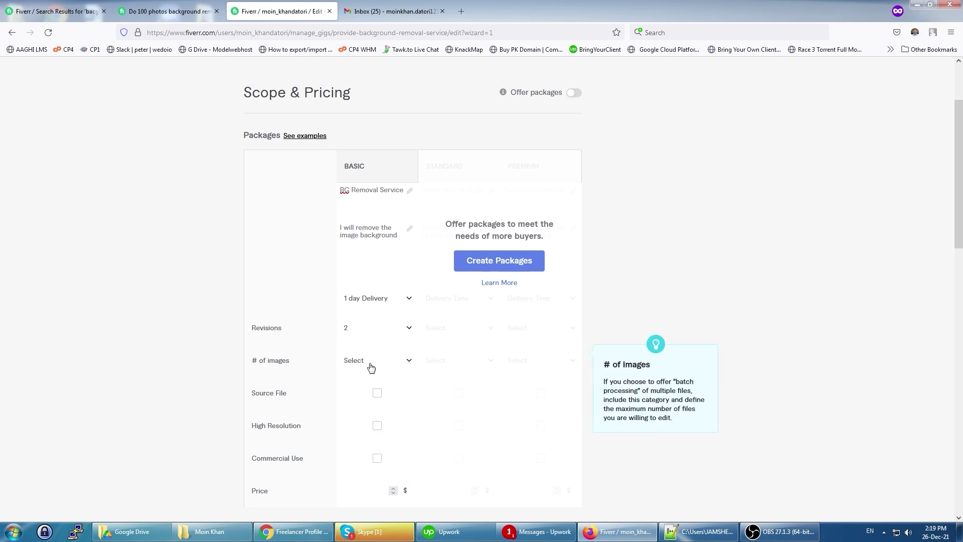
- Review the Basic revisions options and close the list, keeping 2 revisions
{"action": "left_click", "coordinate": [388, 332]}
{"action": "scroll", "coordinate": [399, 395], "scroll_direction": "down", "scroll_amount": 10}
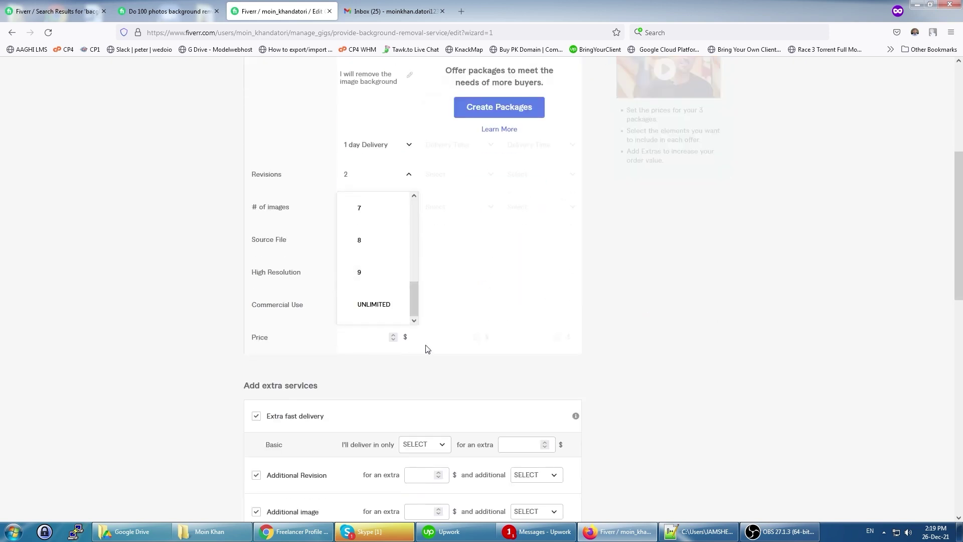
{"action": "scroll", "coordinate": [436, 346], "scroll_direction": "up", "scroll_amount": 1}
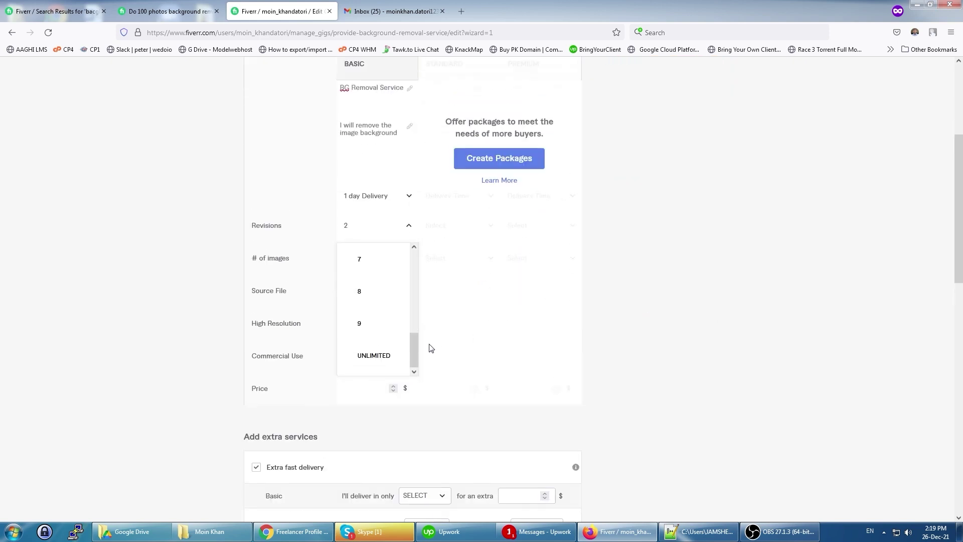
{"action": "mouse_move", "coordinate": [417, 352]}
{"action": "left_mouse_down"}
{"action": "mouse_move", "coordinate": [416, 254]}
{"action": "mouse_move", "coordinate": [418, 368]}
{"action": "left_mouse_up"}
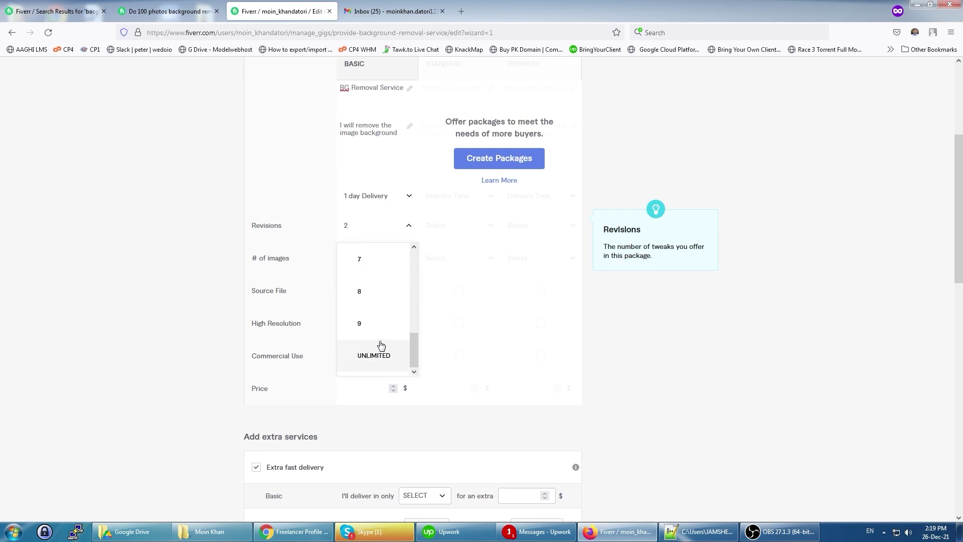
{"action": "scroll", "coordinate": [382, 346], "scroll_direction": "up", "scroll_amount": 2}
{"action": "scroll", "coordinate": [379, 344], "scroll_direction": "down", "scroll_amount": 2}
{"action": "scroll", "coordinate": [380, 344], "scroll_direction": "up", "scroll_amount": 1}
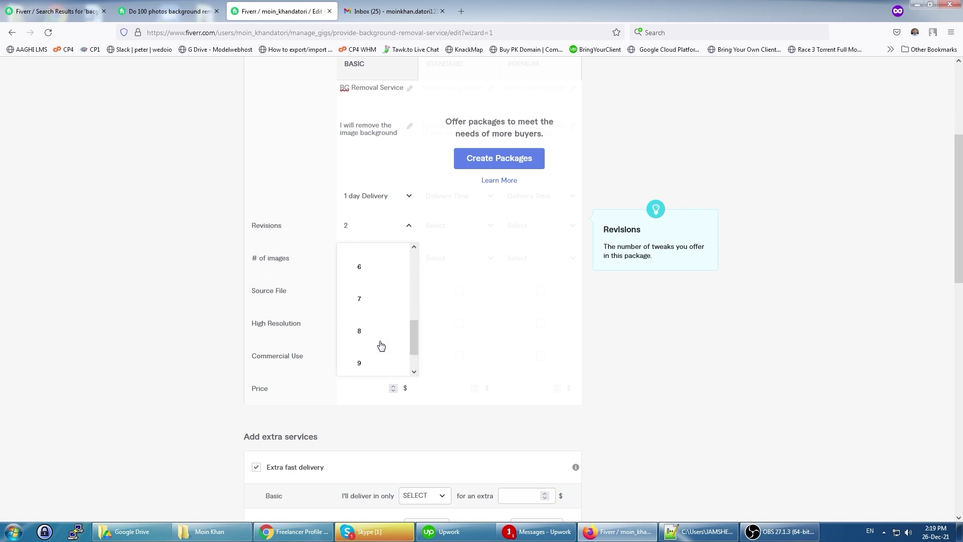
{"action": "left_click", "coordinate": [223, 312]}
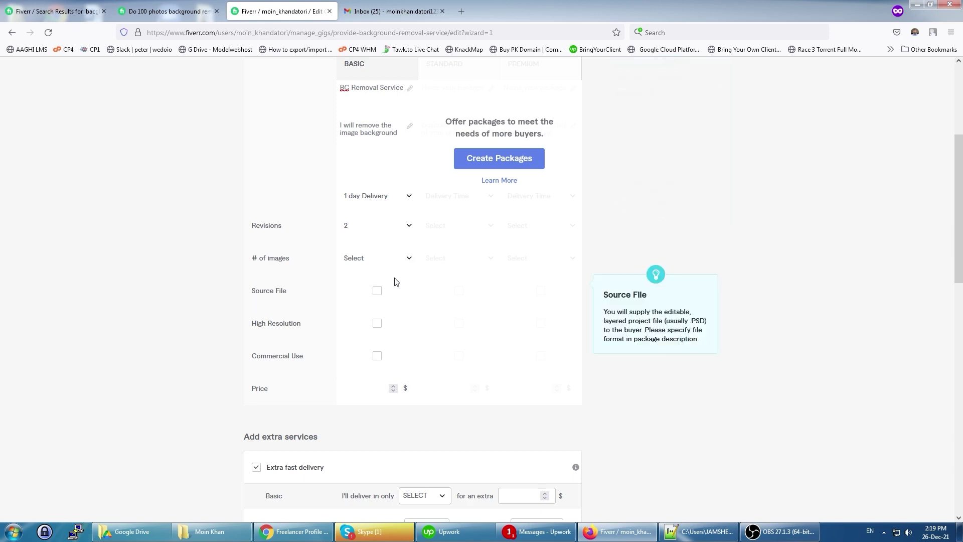
- Set Basic to 1 image and include source file, high resolution and commercial use
{"action": "left_click", "coordinate": [388, 261]}
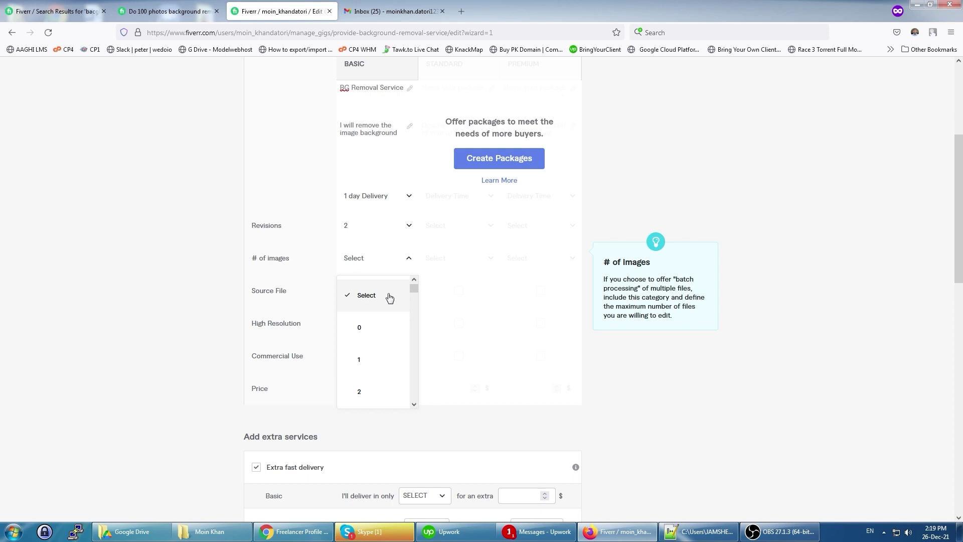
{"action": "left_click", "coordinate": [368, 364]}
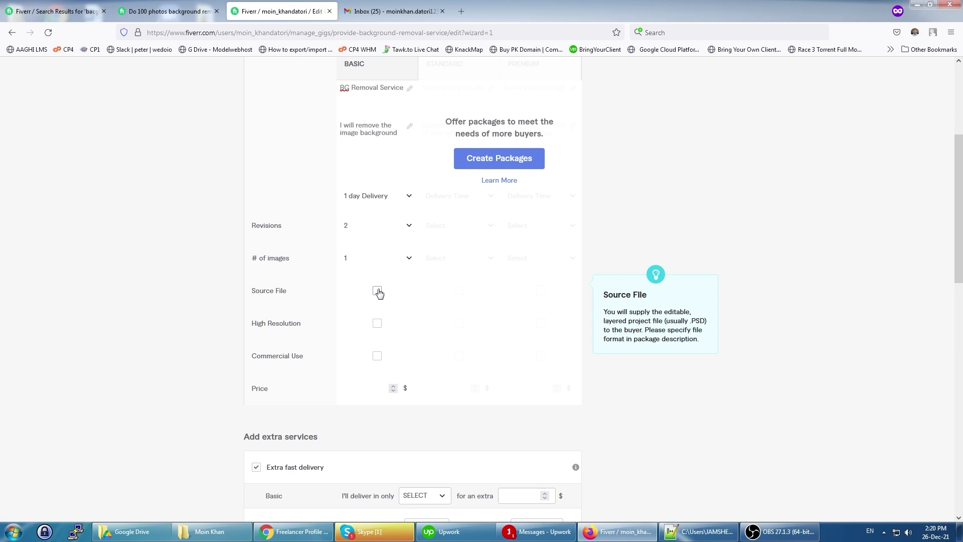
{"action": "left_click", "coordinate": [378, 295]}
{"action": "mouse_move", "coordinate": [316, 329]}
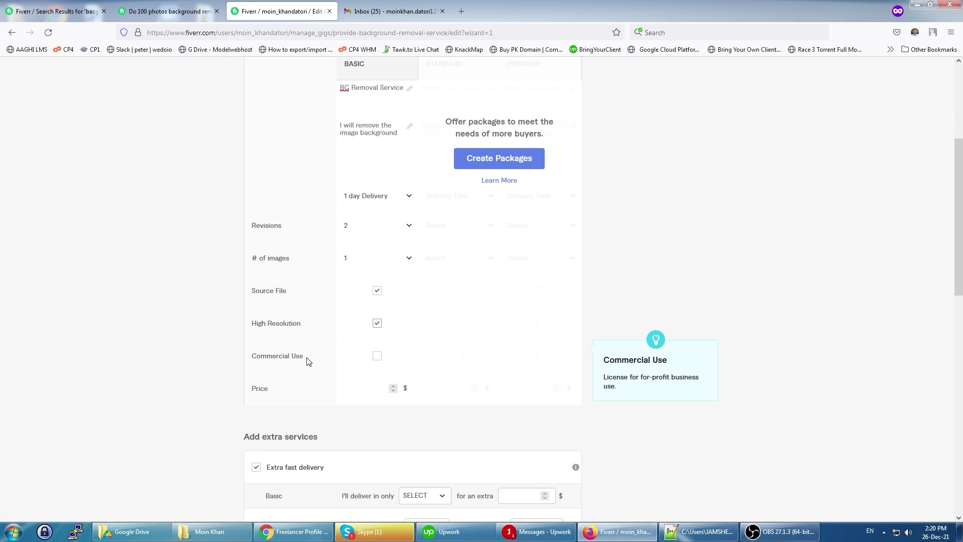
{"action": "left_click", "coordinate": [377, 356]}
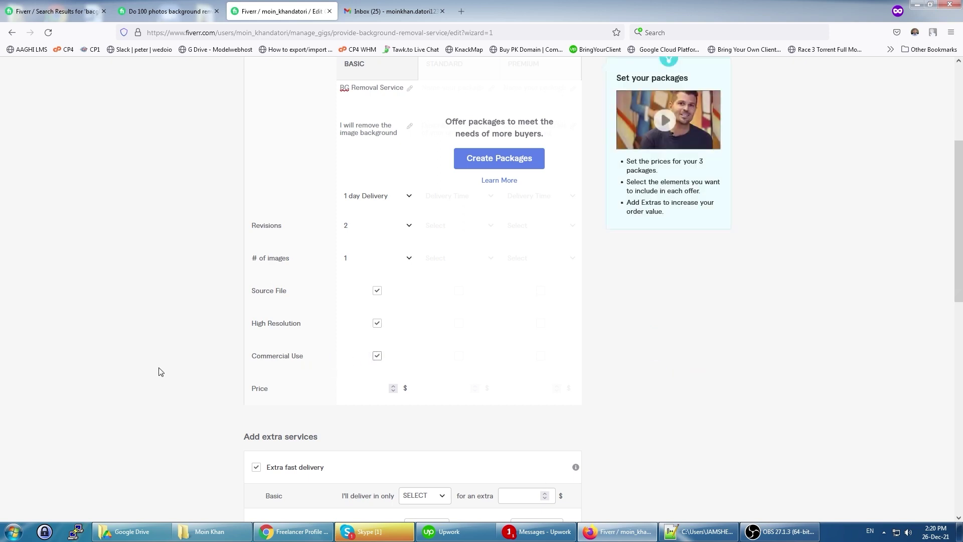
{"action": "scroll", "coordinate": [165, 364], "scroll_direction": "down", "scroll_amount": 4}
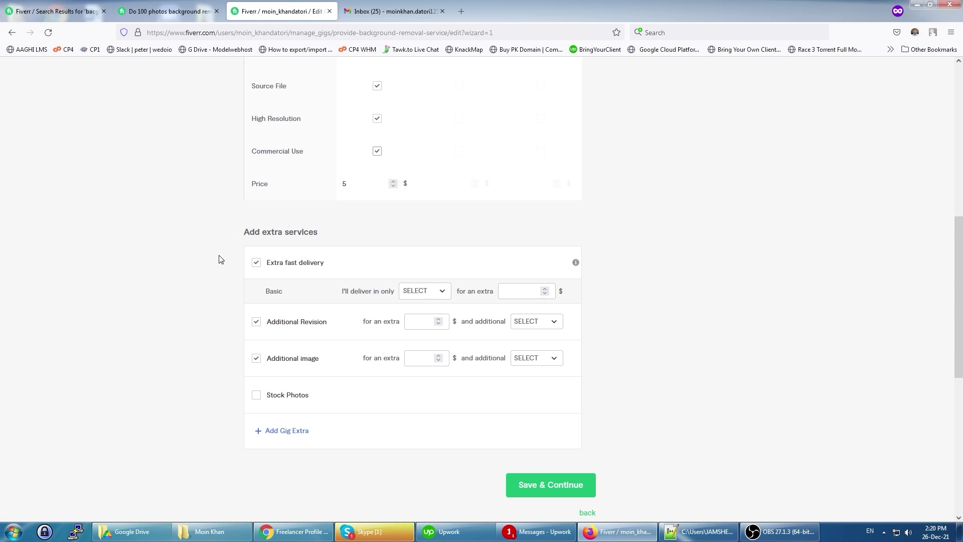
- Look over the extra fast delivery and additional revision options, leaving them unchanged
{"action": "scroll", "coordinate": [223, 240], "scroll_direction": "up", "scroll_amount": 6}
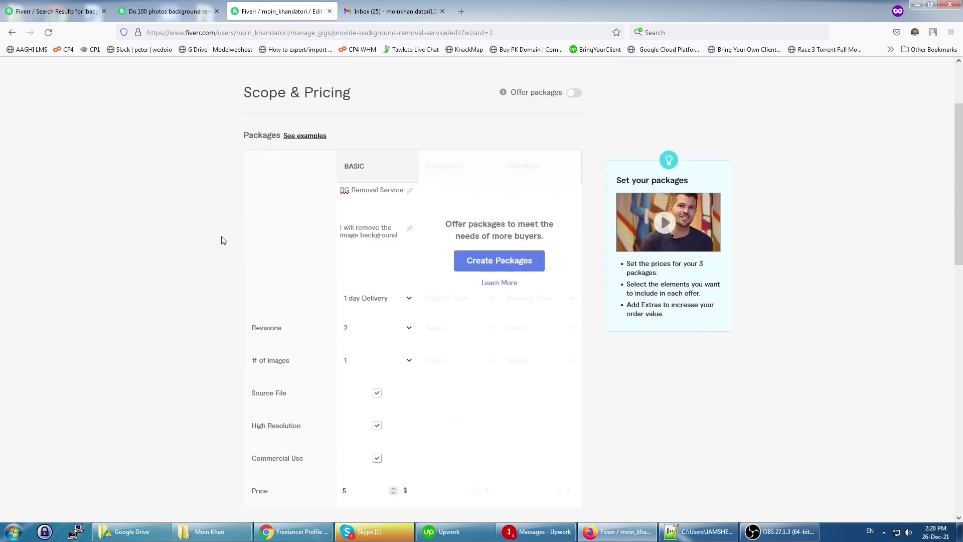
{"action": "scroll", "coordinate": [223, 241], "scroll_direction": "down", "scroll_amount": 6}
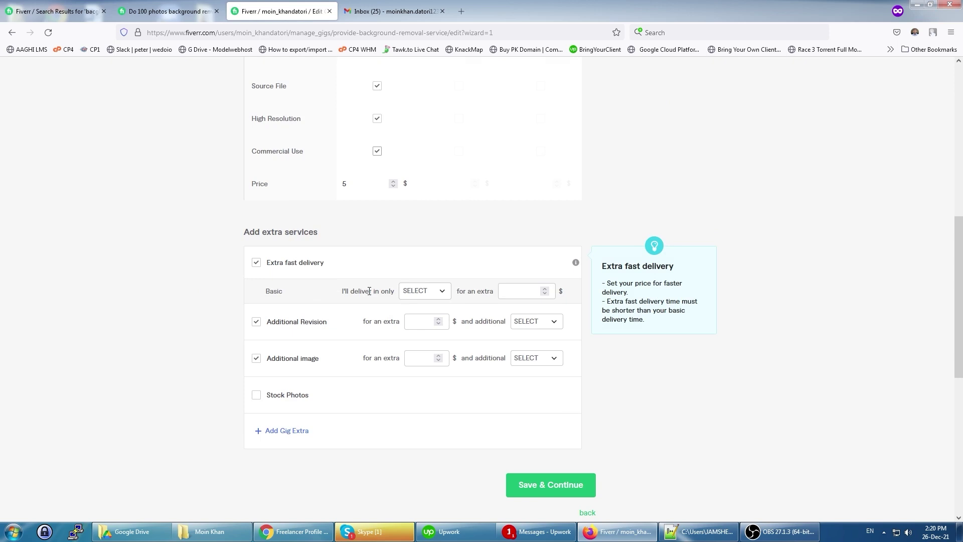
{"action": "left_click", "coordinate": [424, 295]}
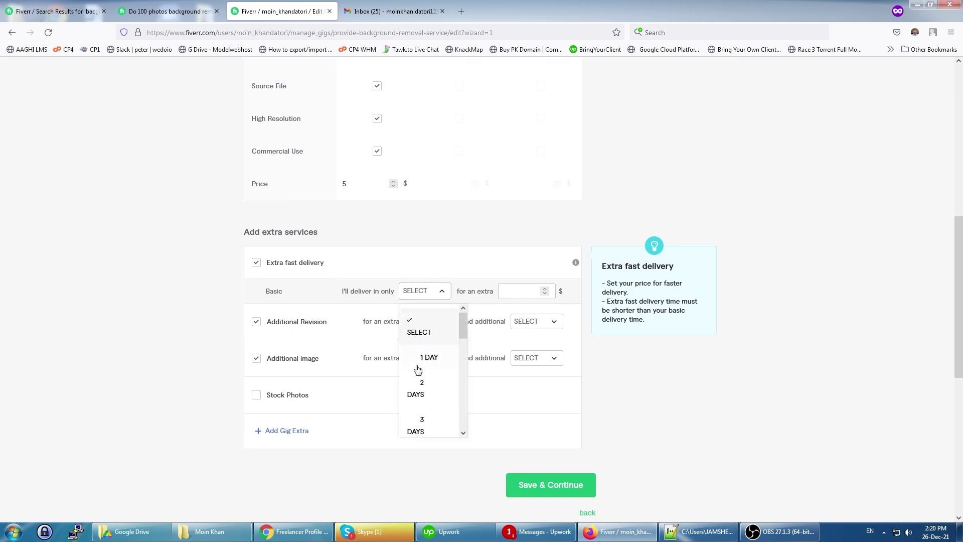
{"action": "scroll", "coordinate": [418, 351], "scroll_direction": "down", "scroll_amount": 3}
{"action": "scroll", "coordinate": [416, 338], "scroll_direction": "up", "scroll_amount": 3}
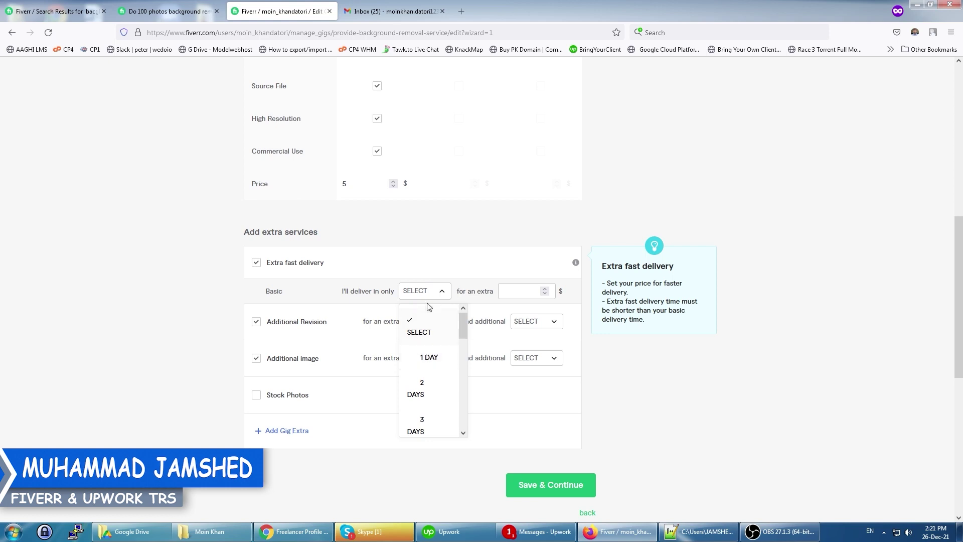
{"action": "left_click", "coordinate": [149, 317]}
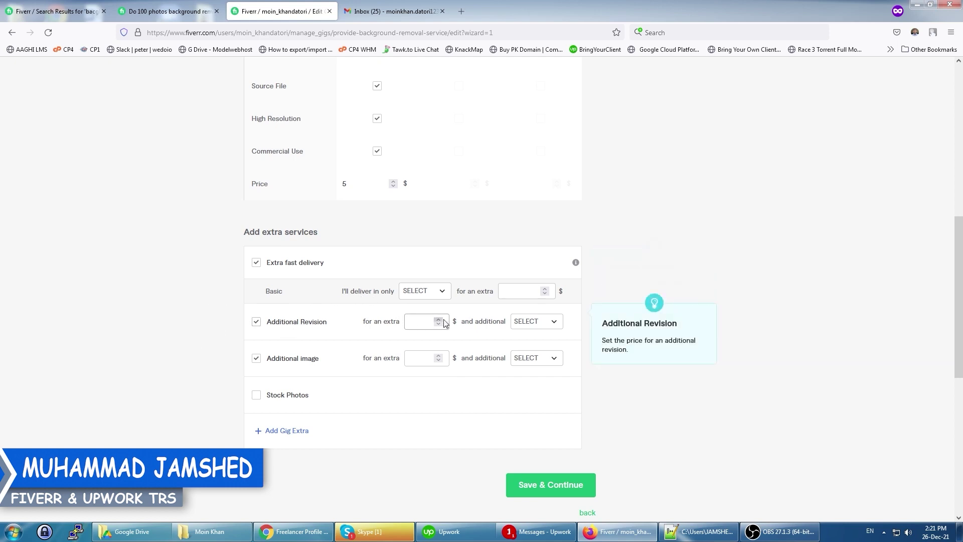
{"action": "left_click", "coordinate": [549, 323]}
{"action": "left_click", "coordinate": [304, 366]}
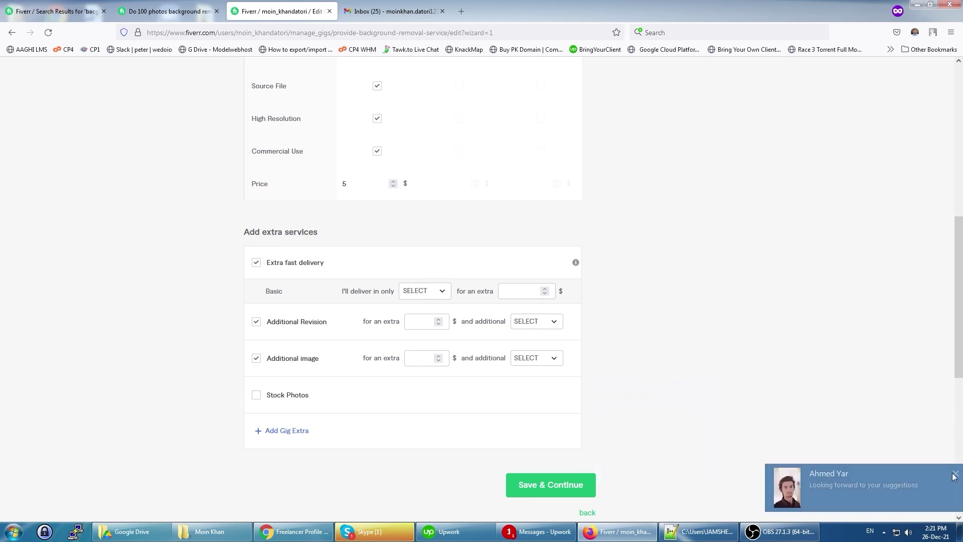
- Untick the additional revision, additional image and extra fast delivery extras, then save pricing
{"action": "left_click", "coordinate": [954, 476]}
{"action": "left_click", "coordinate": [538, 486]}
{"action": "scroll", "coordinate": [538, 486], "scroll_direction": "down", "scroll_amount": 1}
{"action": "left_click", "coordinate": [255, 291]}
{"action": "left_click", "coordinate": [255, 326]}
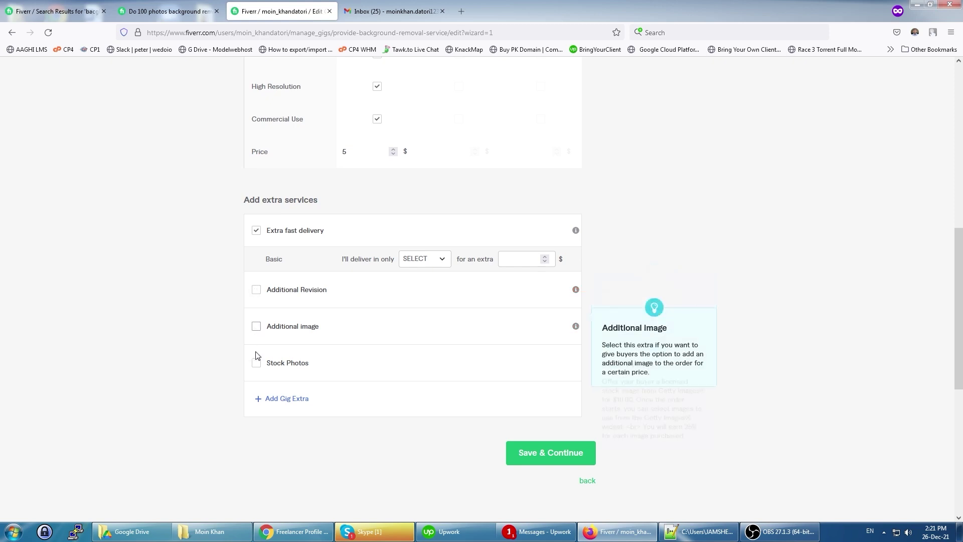
{"action": "left_click", "coordinate": [257, 231]}
{"action": "left_click", "coordinate": [569, 427]}
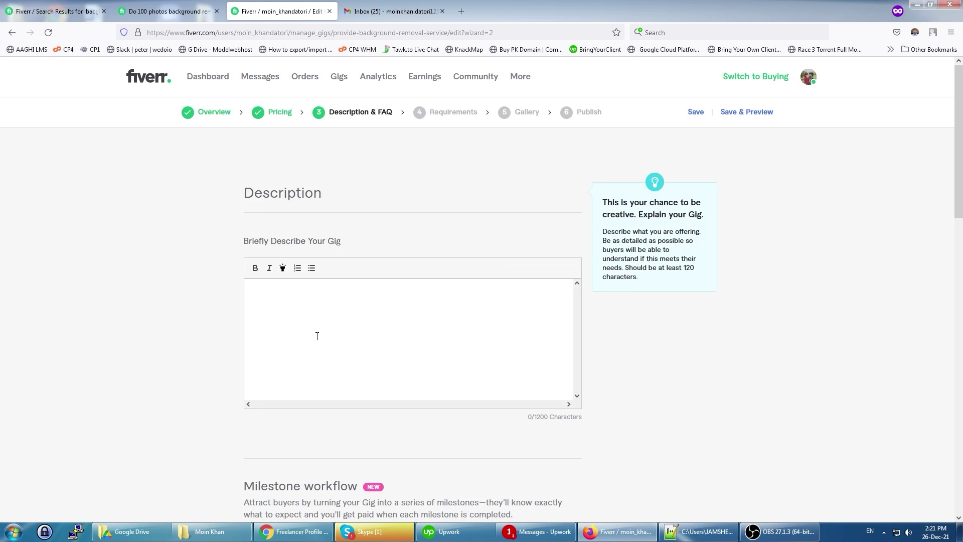
{"action": "scroll", "coordinate": [317, 336], "scroll_direction": "down", "scroll_amount": 2}
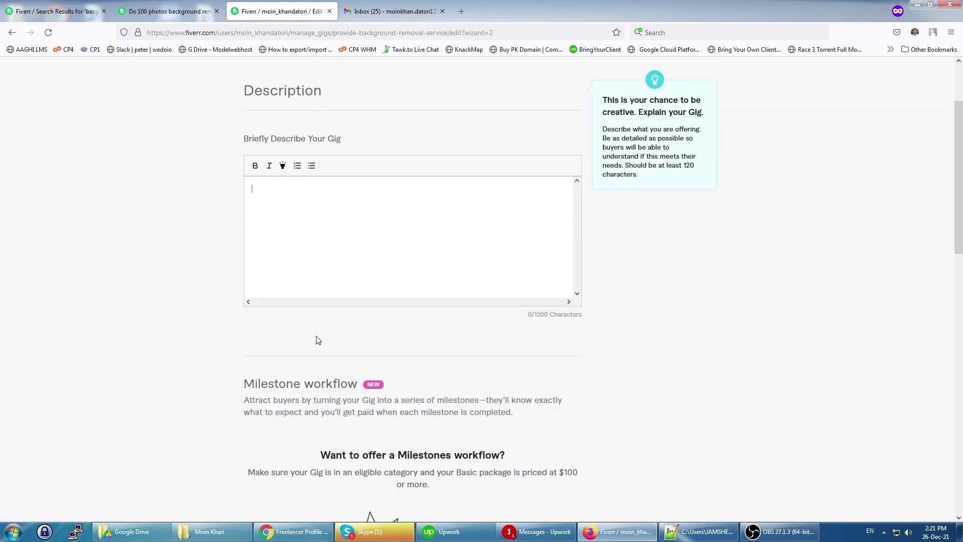
{"action": "scroll", "coordinate": [317, 340], "scroll_direction": "down", "scroll_amount": 2}
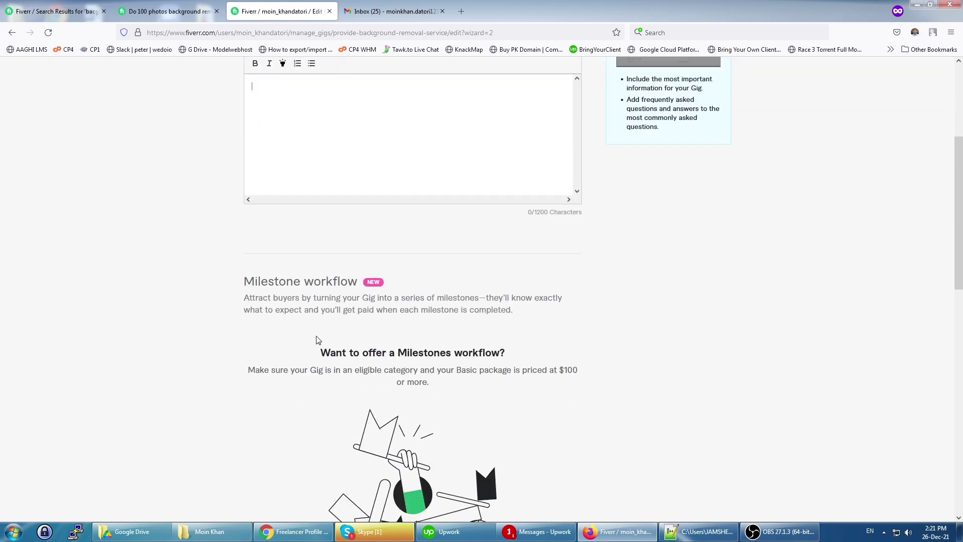
{"action": "scroll", "coordinate": [316, 340], "scroll_direction": "down", "scroll_amount": 3}
{"action": "scroll", "coordinate": [318, 336], "scroll_direction": "up", "scroll_amount": 6}
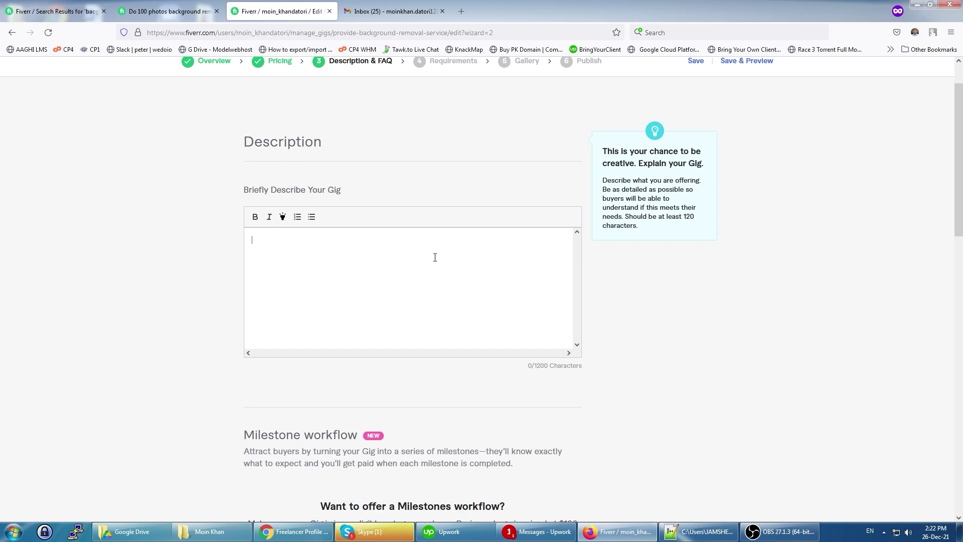
{"action": "scroll", "coordinate": [369, 259], "scroll_direction": "down", "scroll_amount": 4}
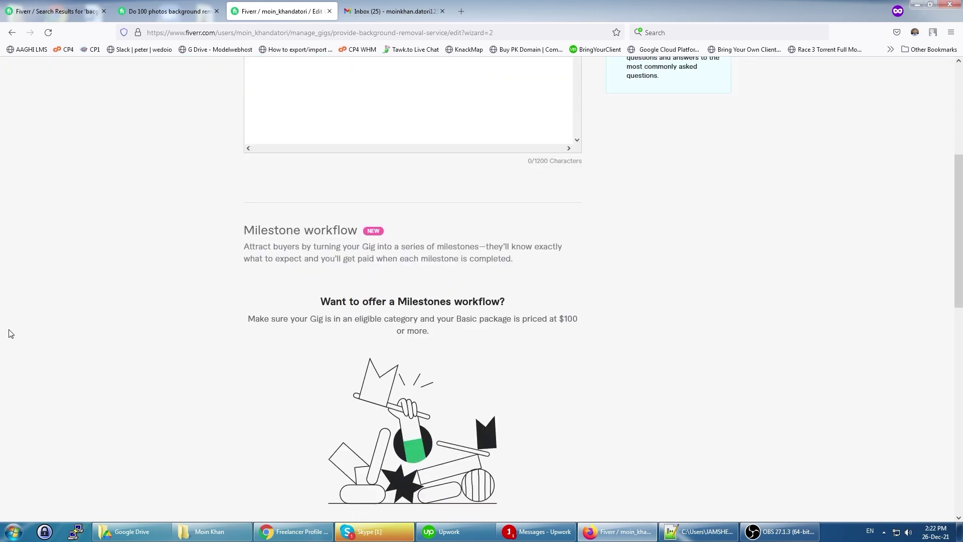
{"action": "scroll", "coordinate": [408, 286], "scroll_direction": "up", "scroll_amount": 4}
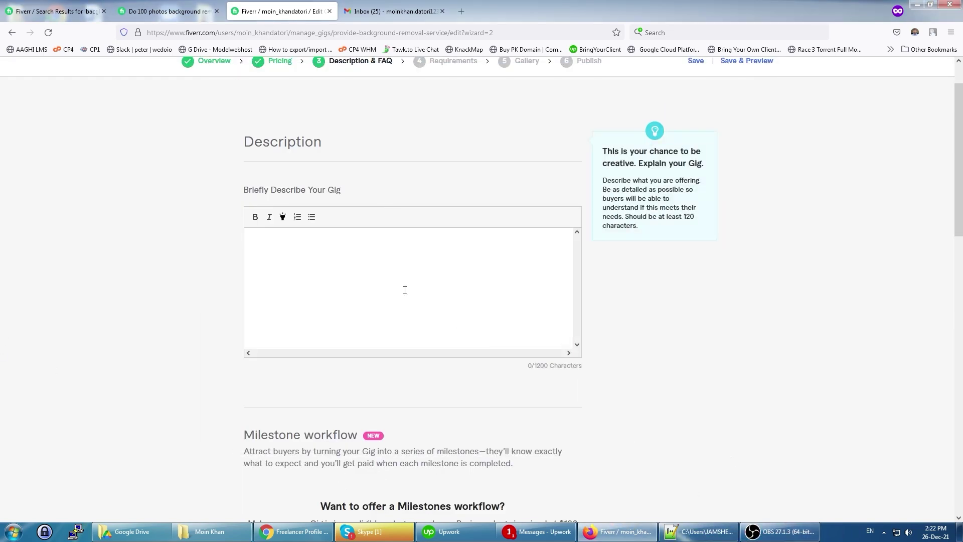
- Write a bold 'Background Removal Service' heading, a Photoshop intro and 'Along with that, I can offer following services'
{"action": "type", "text": "Background Removal Service"}
{"action": "triple_click", "coordinate": [337, 239]}
{"action": "left_click", "coordinate": [255, 217]}
{"action": "key", "text": "End"}
{"action": "key", "text": "Return"}
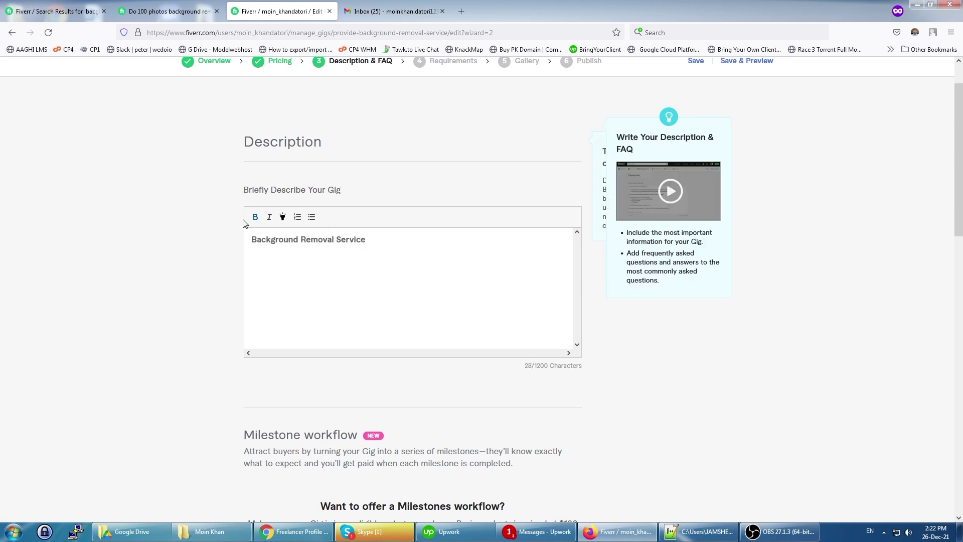
{"action": "type", "text": "I will be able to "}
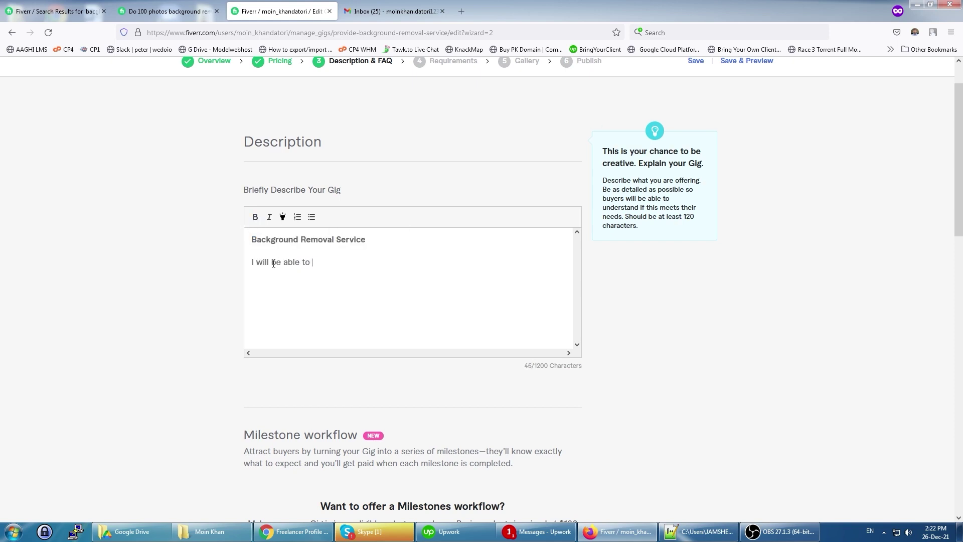
{"action": "type", "text": "remove the background of images provided by you"}
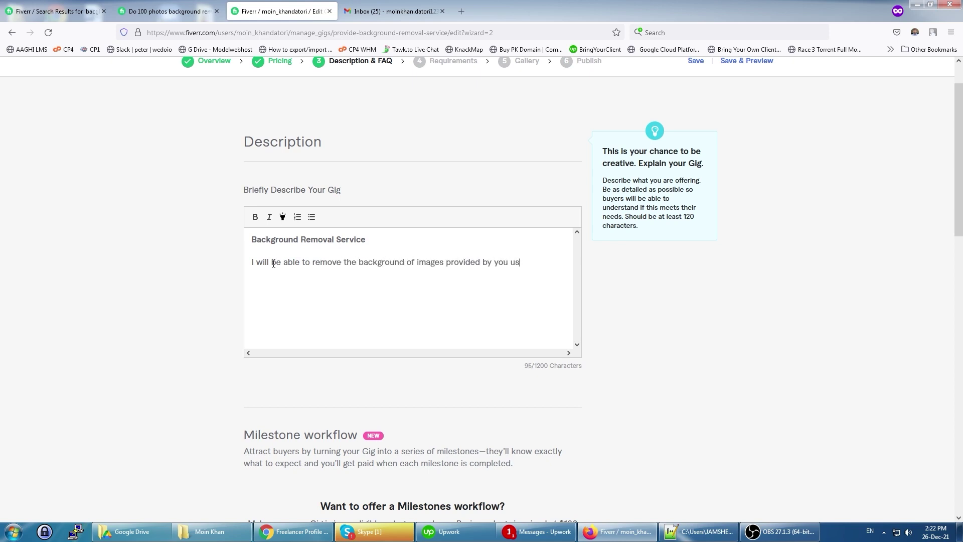
{"action": "type", "text": " in photoshop and send you the clear image."}
{"action": "key", "text": "Return"}
{"action": "key", "text": "Return"}
{"action": "type", "text": "Along with that, I will"}
{"action": "key", "text": "BackSpace"}
{"action": "key", "text": "BackSpace"}
{"action": "key", "text": "BackSpace"}
{"action": "key", "text": "BackSpace"}
{"action": "type", "text": "can offer following services"}
- Add bullets: Face Retouching, Color Grading, Contrast Change and Background change
{"action": "key", "text": "Return"}
{"action": "left_click", "coordinate": [311, 217]}
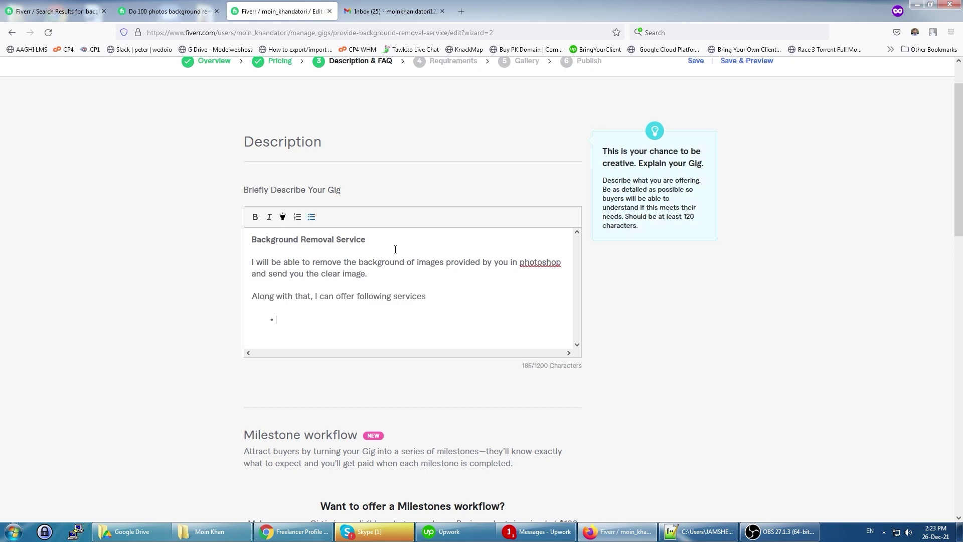
{"action": "type", "text": "Face Retouching"}
{"action": "key", "text": "Return"}
{"action": "type", "text": "Im"}
{"action": "key", "text": "BackSpace"}
{"action": "key", "text": "BackSpace"}
{"action": "type", "text": "Color Gr"}
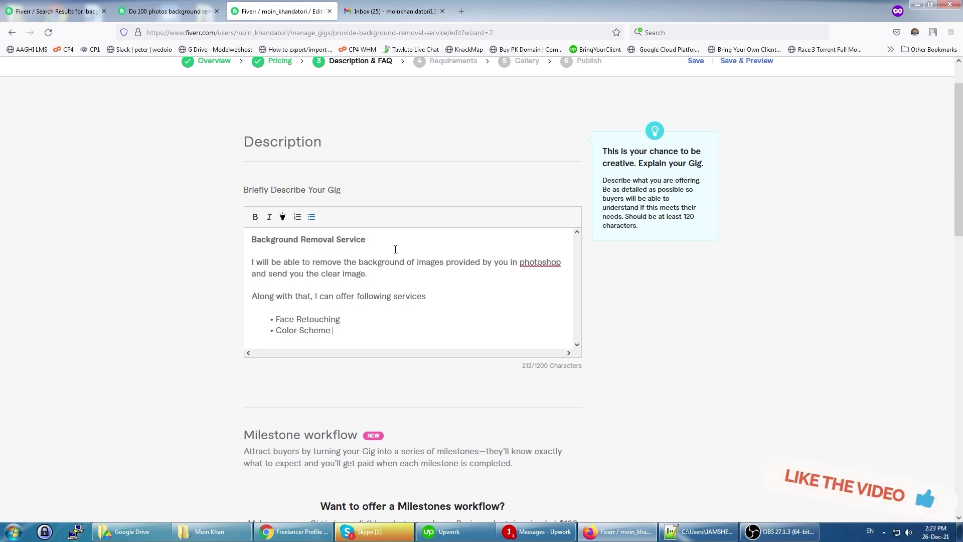
{"action": "type", "text": "ading"}
{"action": "key", "text": "Return"}
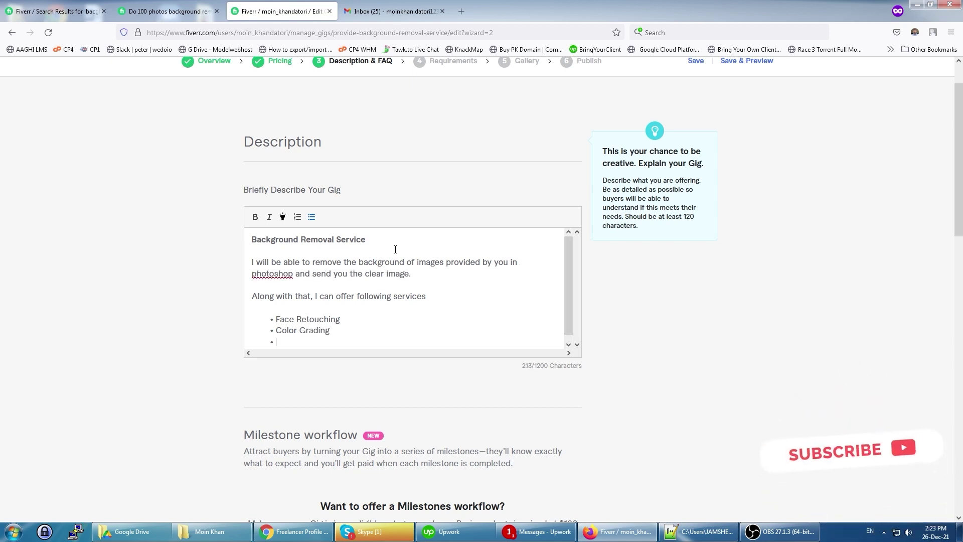
{"action": "type", "text": "Contrast Change"}
{"action": "key", "text": "Return"}
{"action": "type", "text": "Background change"}
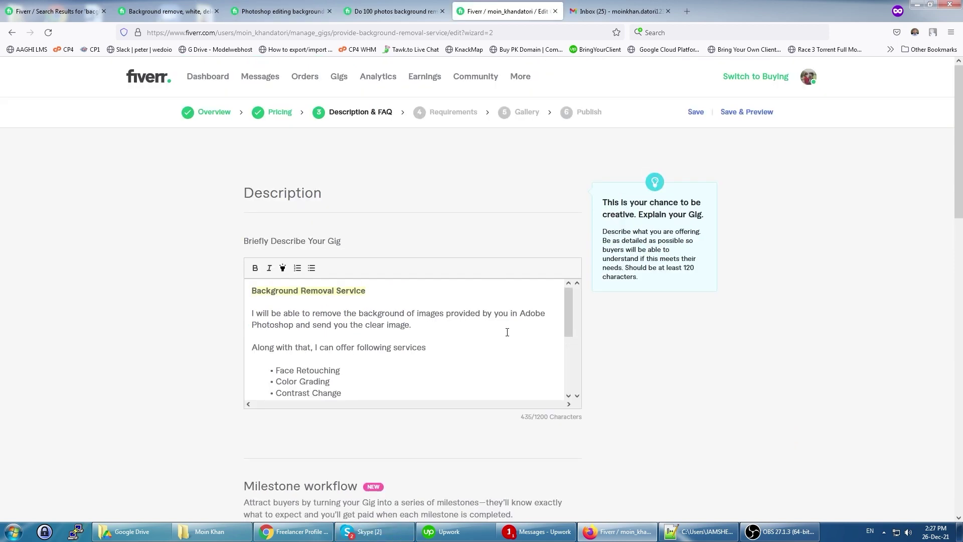
- Review the closing custom-requirements paragraph at the end of the description
{"action": "scroll", "coordinate": [507, 332], "scroll_direction": "down", "scroll_amount": 4}
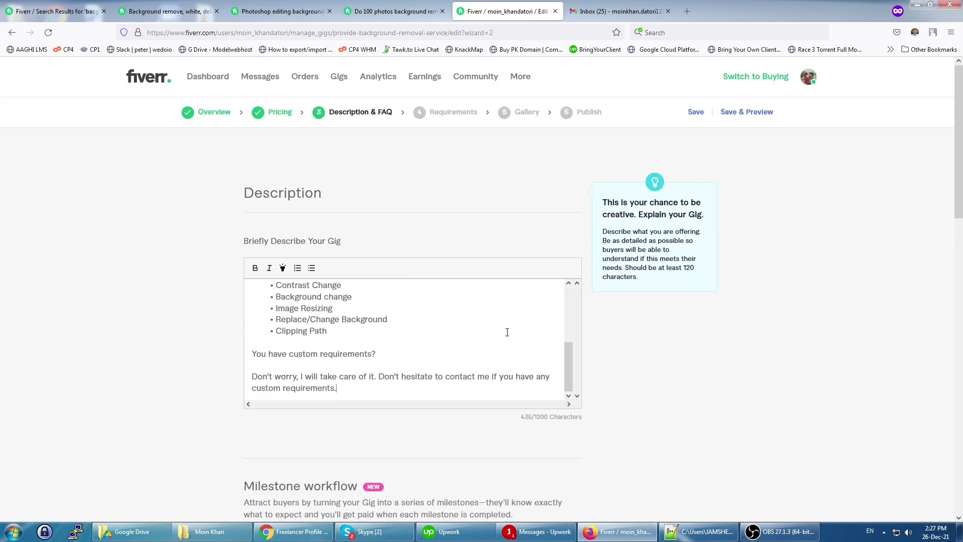
{"action": "triple_click", "coordinate": [397, 381]}
{"action": "left_click", "coordinate": [400, 351]}
{"action": "scroll", "coordinate": [399, 351], "scroll_direction": "up", "scroll_amount": 5}
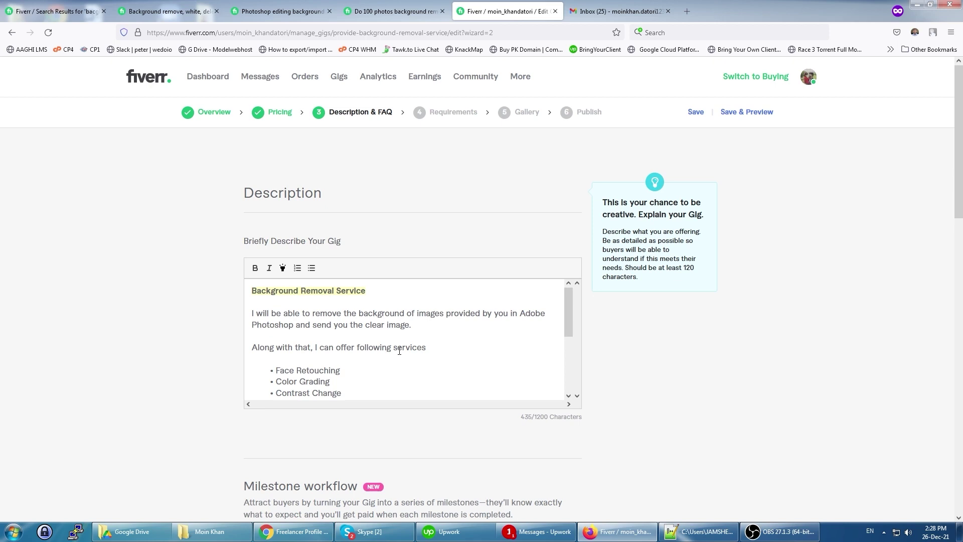
{"action": "scroll", "coordinate": [399, 351], "scroll_direction": "down", "scroll_amount": 4}
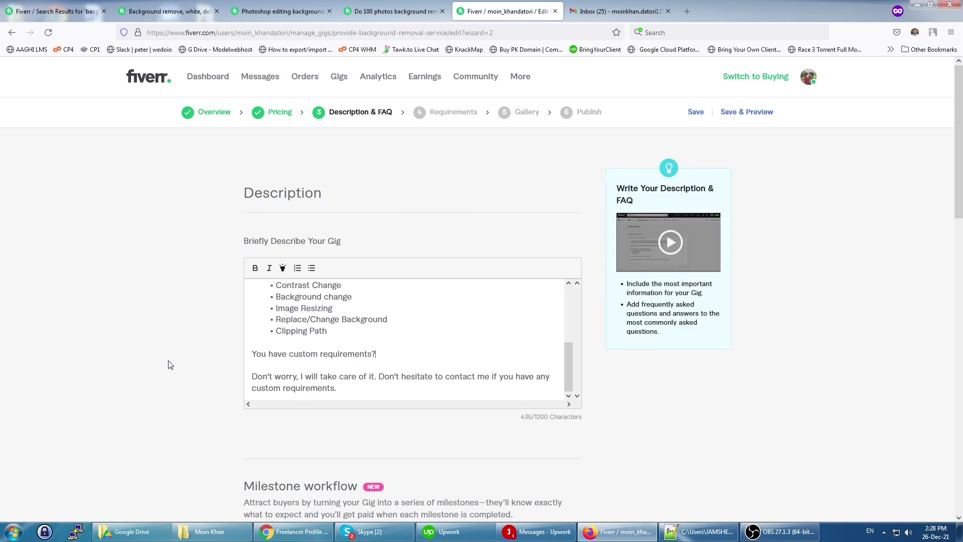
{"action": "scroll", "coordinate": [169, 365], "scroll_direction": "down", "scroll_amount": 10}
- Add the FAQ 'Do you work on weekends?' with answer 'Yeah, I do', then save and continue
{"action": "scroll", "coordinate": [553, 334], "scroll_direction": "up", "scroll_amount": 5}
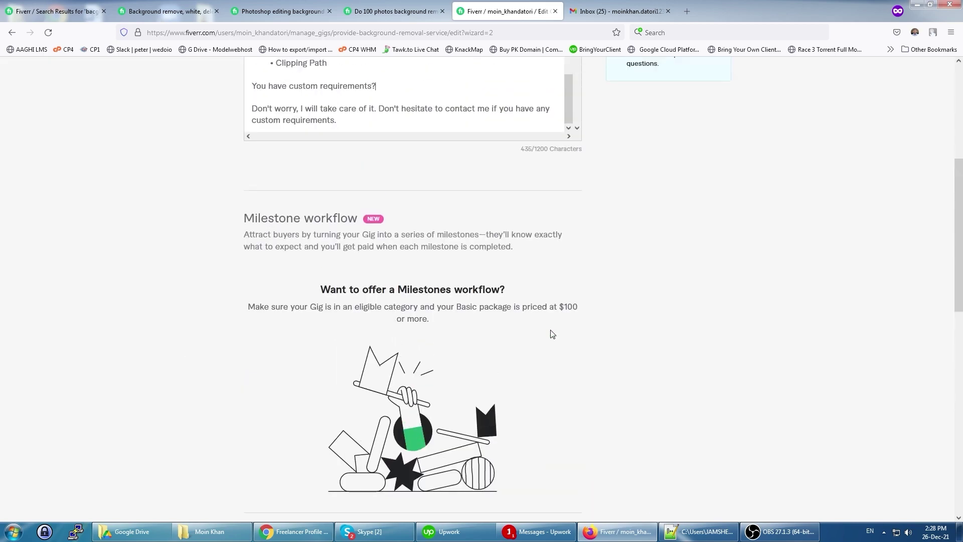
{"action": "scroll", "coordinate": [432, 377], "scroll_direction": "down", "scroll_amount": 2}
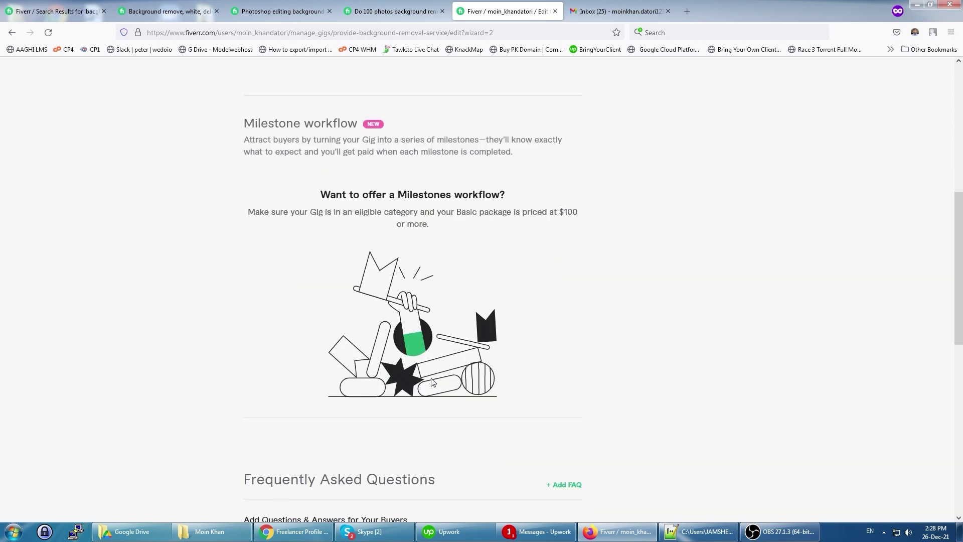
{"action": "scroll", "coordinate": [432, 383], "scroll_direction": "down", "scroll_amount": 2}
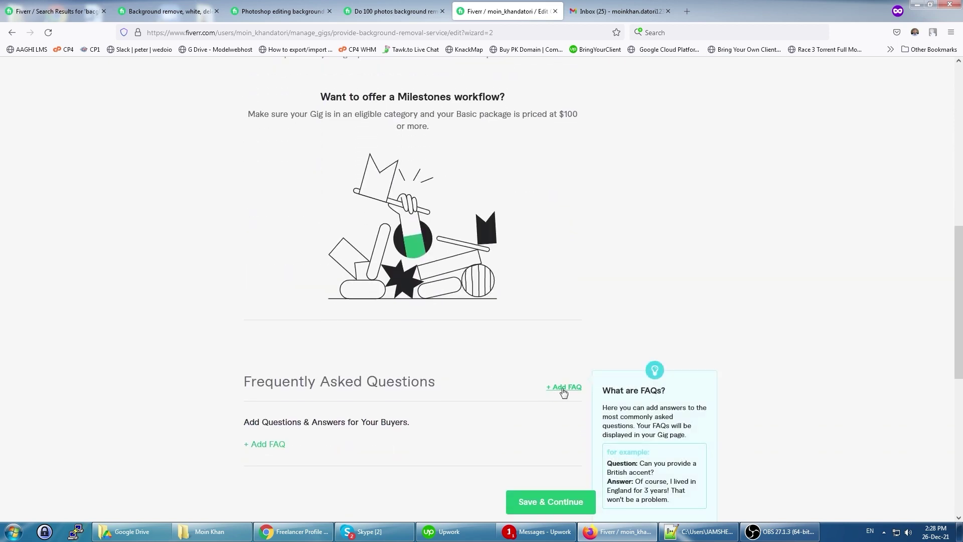
{"action": "scroll", "coordinate": [564, 393], "scroll_direction": "down", "scroll_amount": 2}
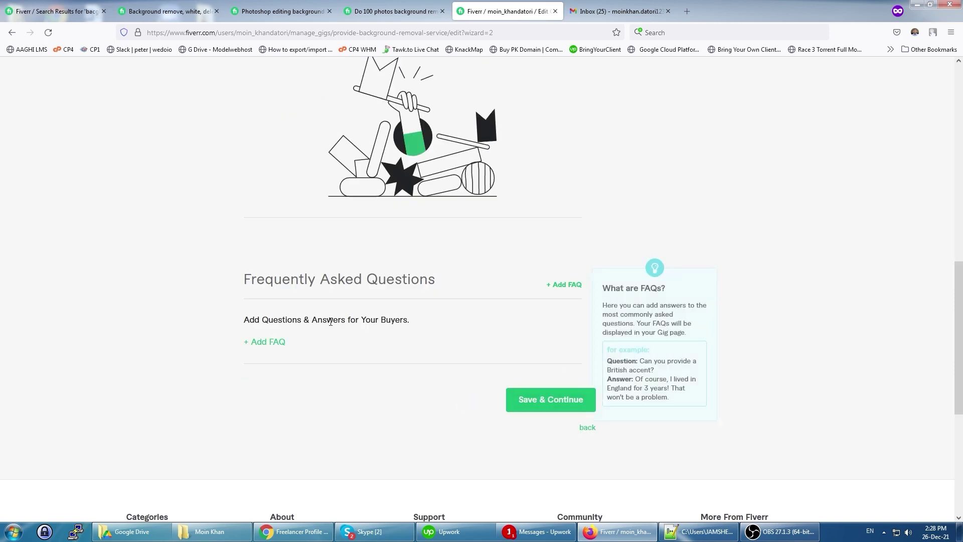
{"action": "left_click", "coordinate": [256, 343]}
{"action": "left_click", "coordinate": [756, 334]}
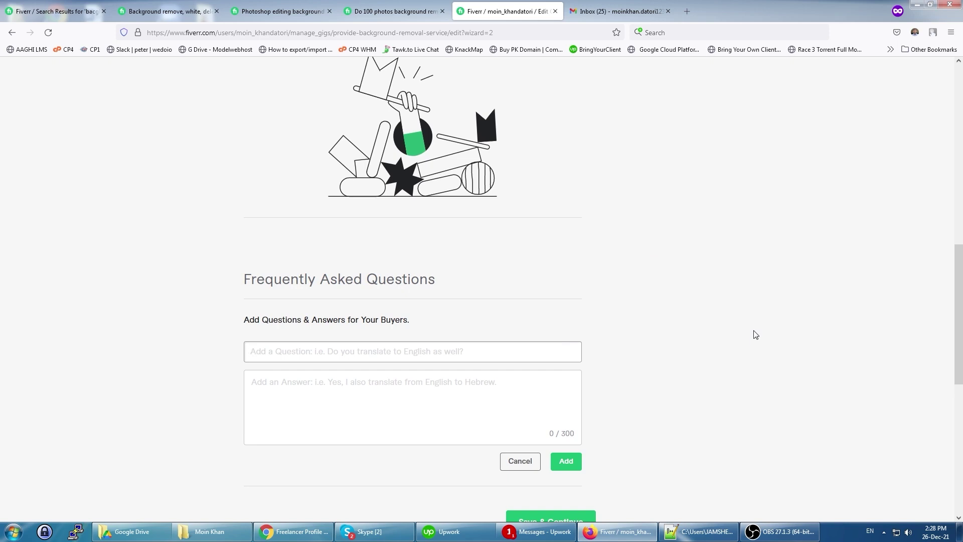
{"action": "type", "text": "Do you work on weekends?"}
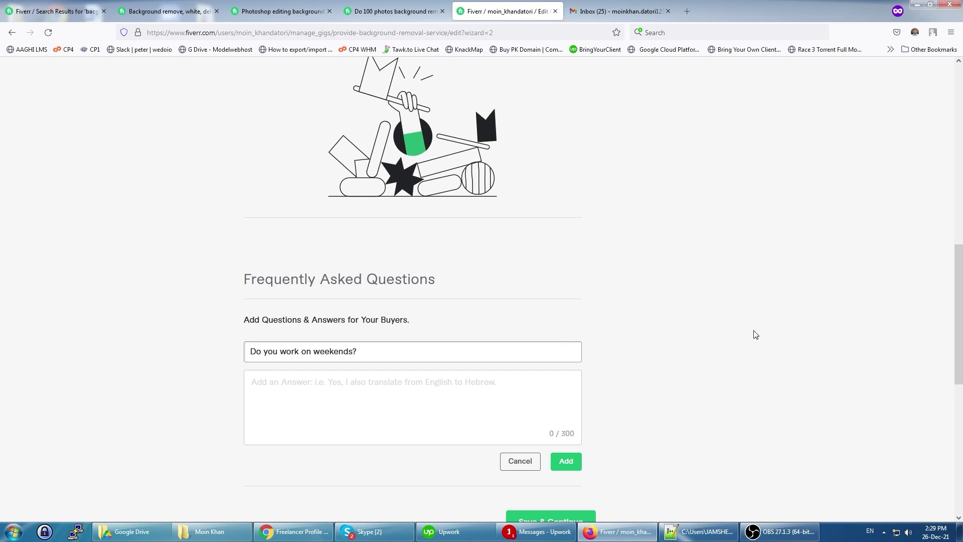
{"action": "key", "text": "Tab"}
{"action": "type", "text": "Yeah, I do"}
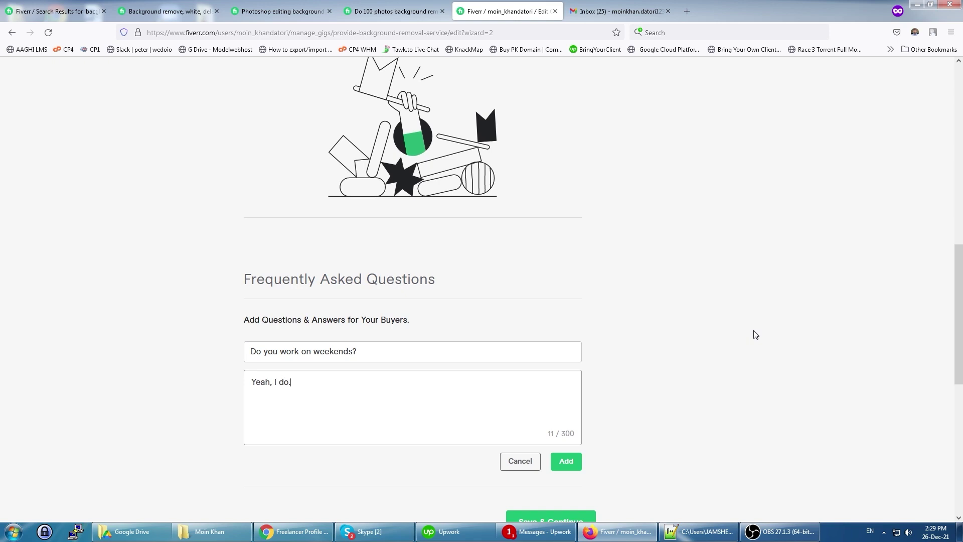
{"action": "left_click", "coordinate": [566, 461]}
{"action": "scroll", "coordinate": [590, 402], "scroll_direction": "down", "scroll_amount": 1}
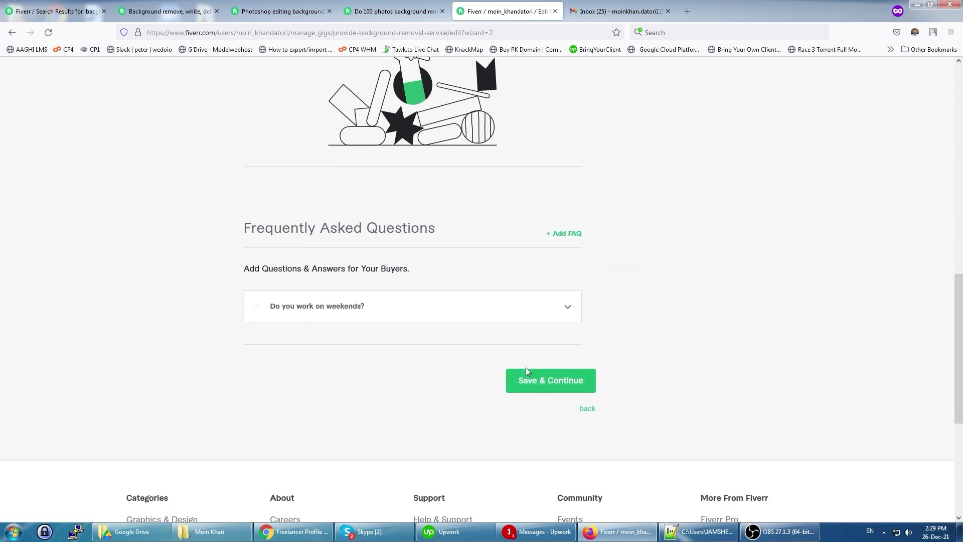
{"action": "left_click", "coordinate": [533, 392]}
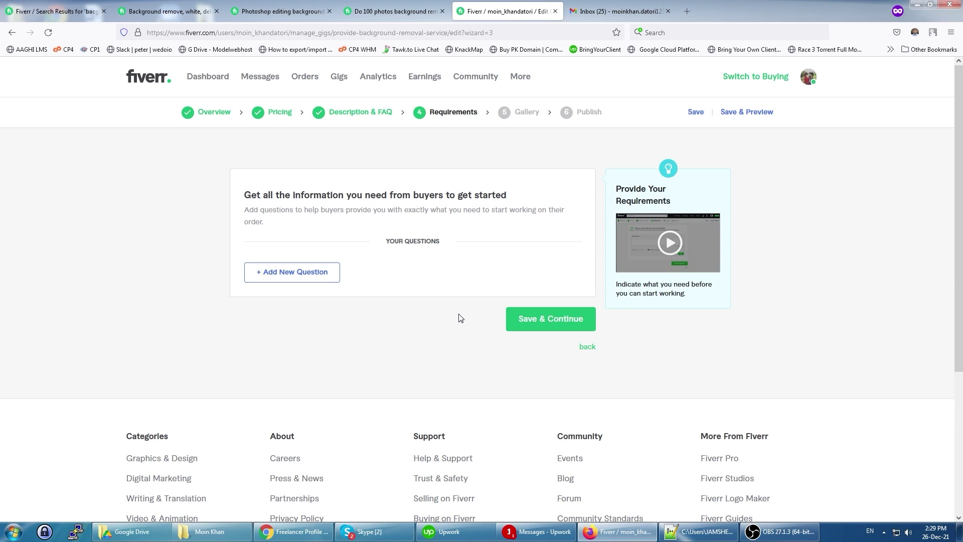
- Add the requirement 'Kindly provide me the image' with Attachment as the answer format
{"action": "left_click", "coordinate": [328, 276]}
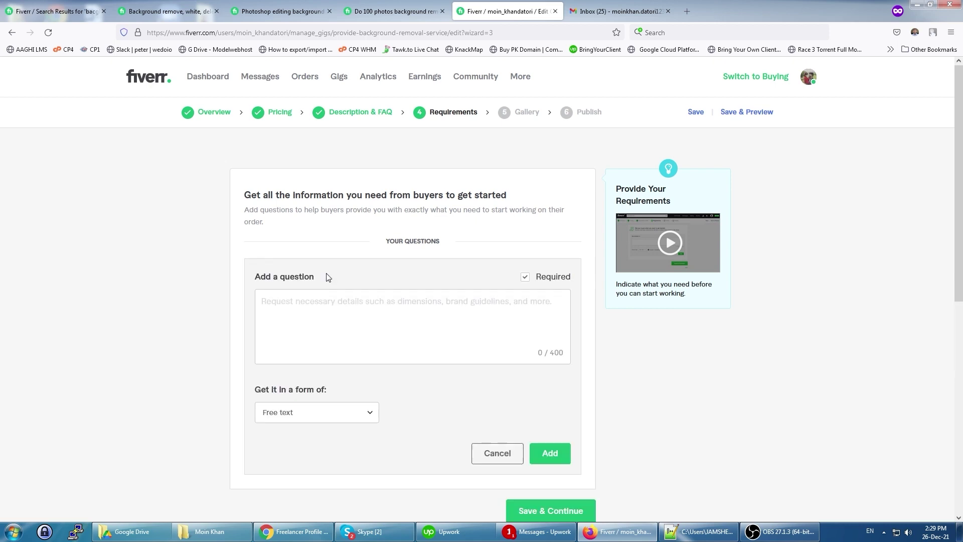
{"action": "left_click", "coordinate": [347, 319]}
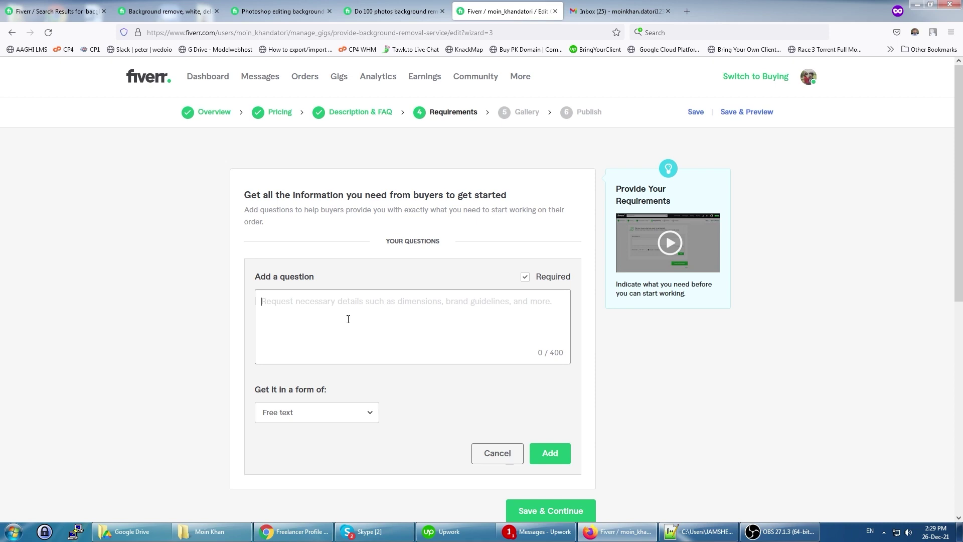
{"action": "type", "text": "Kindly provide me the image"}
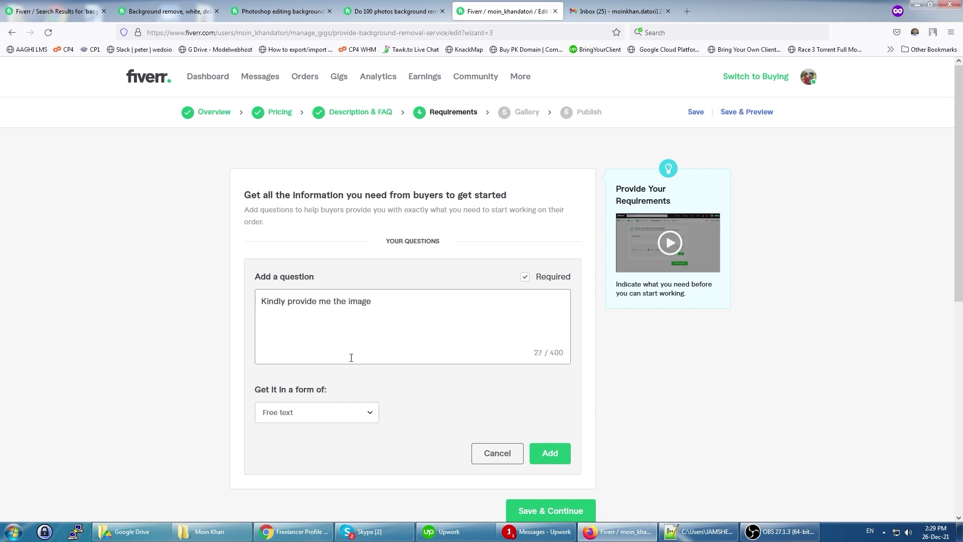
{"action": "left_click", "coordinate": [349, 423]}
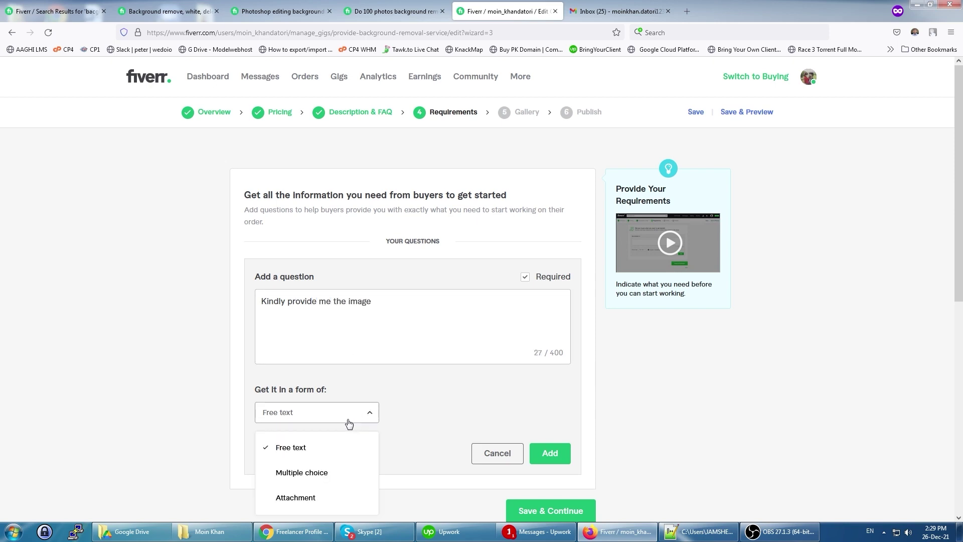
{"action": "scroll", "coordinate": [349, 423], "scroll_direction": "down", "scroll_amount": 1}
{"action": "left_click", "coordinate": [338, 446]}
{"action": "left_click", "coordinate": [551, 407]}
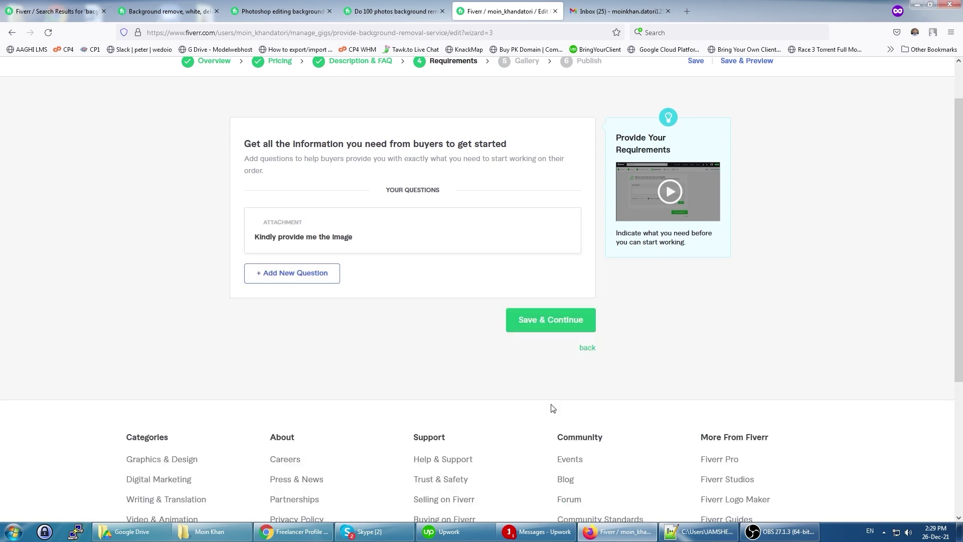
- Add the free-text question 'Kindly let me know if you want me to place any text on the image?' and save
{"action": "left_click", "coordinate": [320, 274]}
{"action": "left_click", "coordinate": [378, 265]}
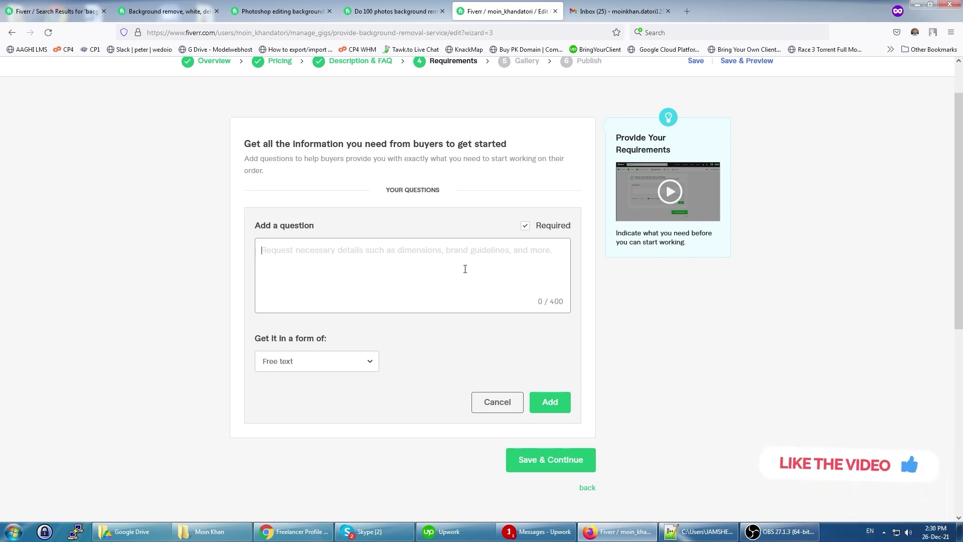
{"action": "type", "text": "Kindly "}
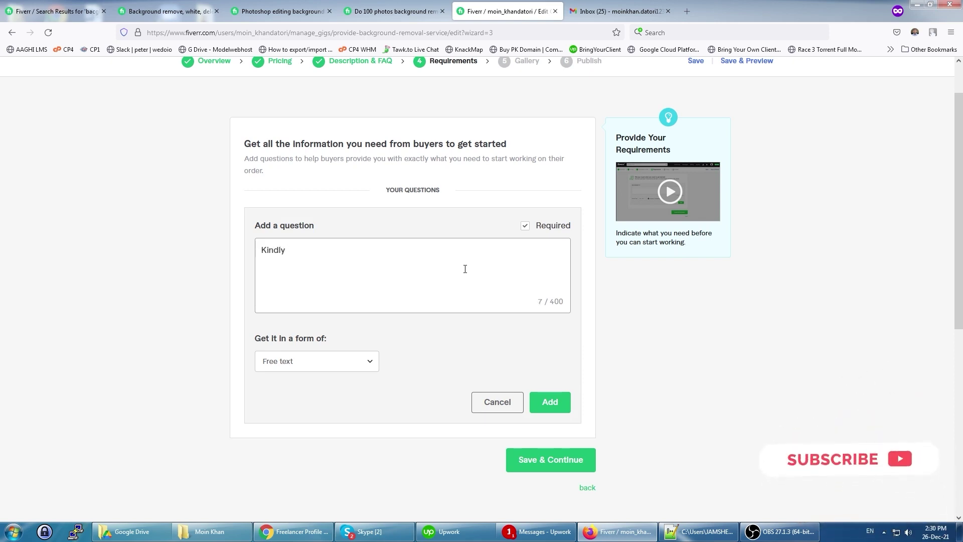
{"action": "type", "text": "let me know if you want me to place any text on the image?"}
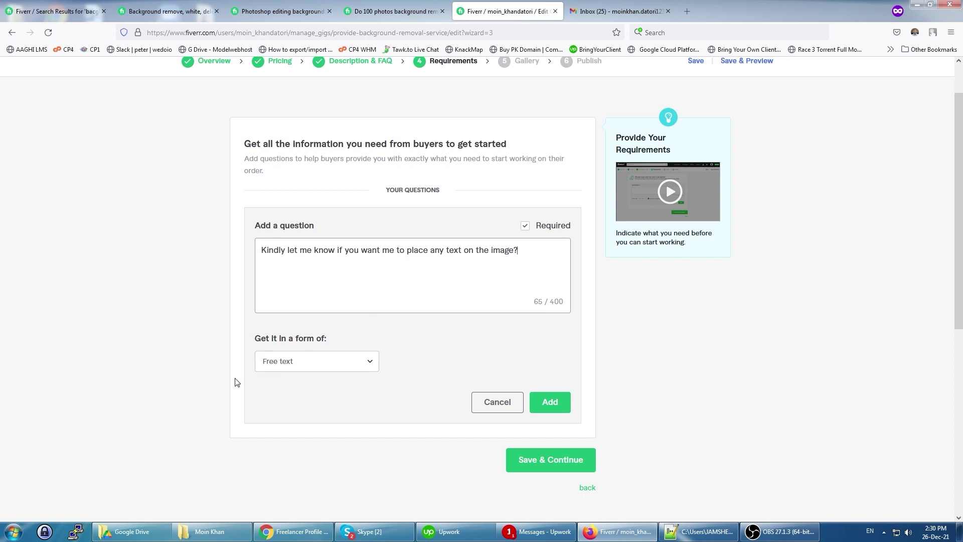
{"action": "left_click", "coordinate": [550, 402]}
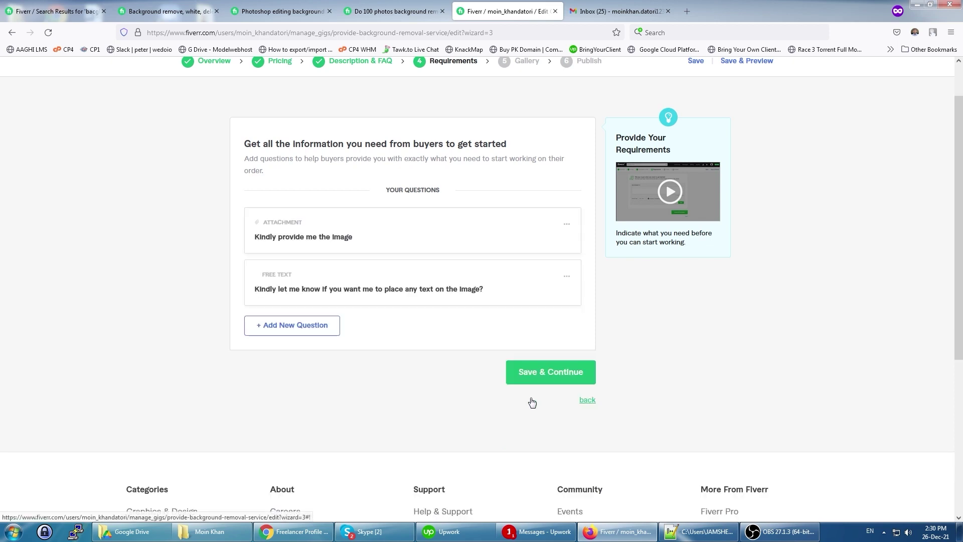
{"action": "left_click", "coordinate": [562, 372]}
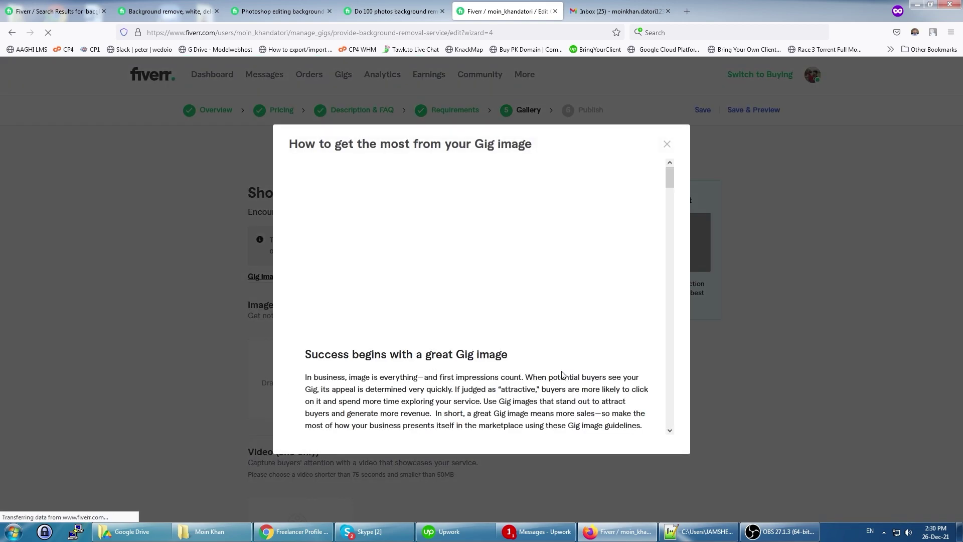
- Close the Gig image tips window and scroll down to the gallery's Images slots
{"action": "left_click", "coordinate": [668, 145]}
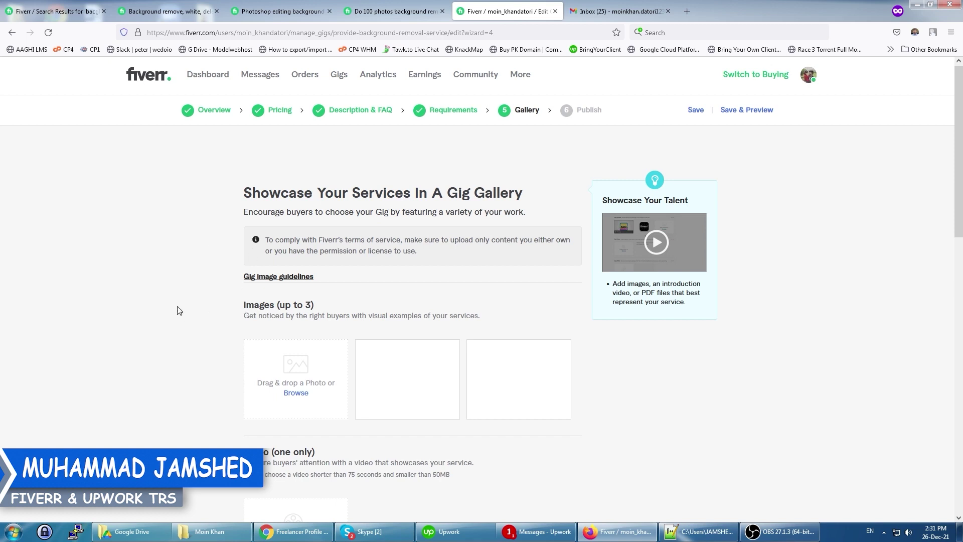
{"action": "scroll", "coordinate": [179, 310], "scroll_direction": "down", "scroll_amount": 2}
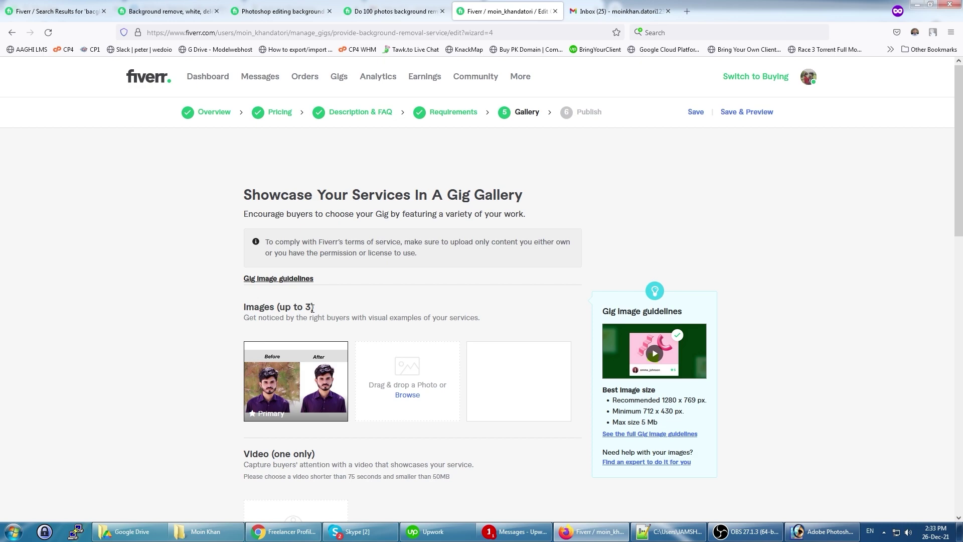
- Save the gallery and continue to Publish, then bring the Upwork browser window forward
{"action": "scroll", "coordinate": [312, 308], "scroll_direction": "down", "scroll_amount": 5}
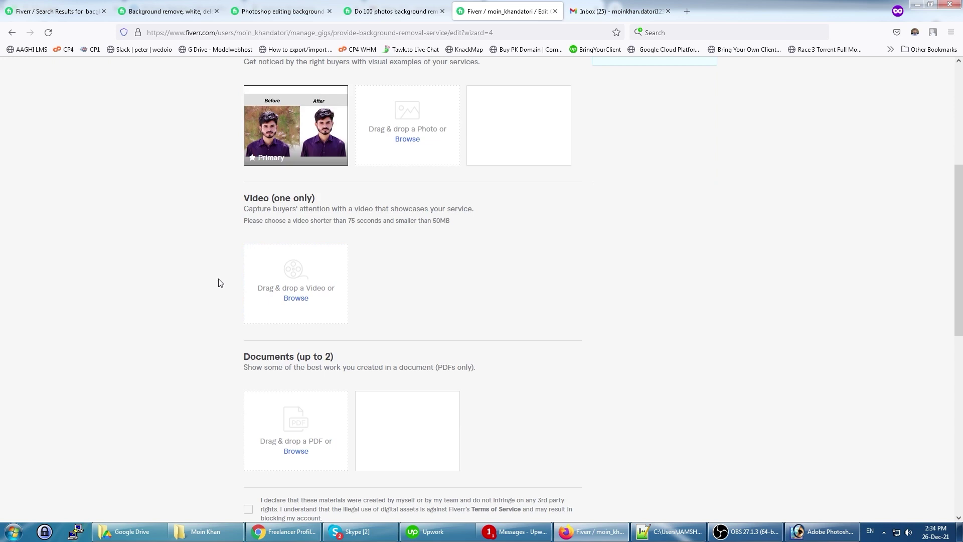
{"action": "scroll", "coordinate": [216, 418], "scroll_direction": "down", "scroll_amount": 2}
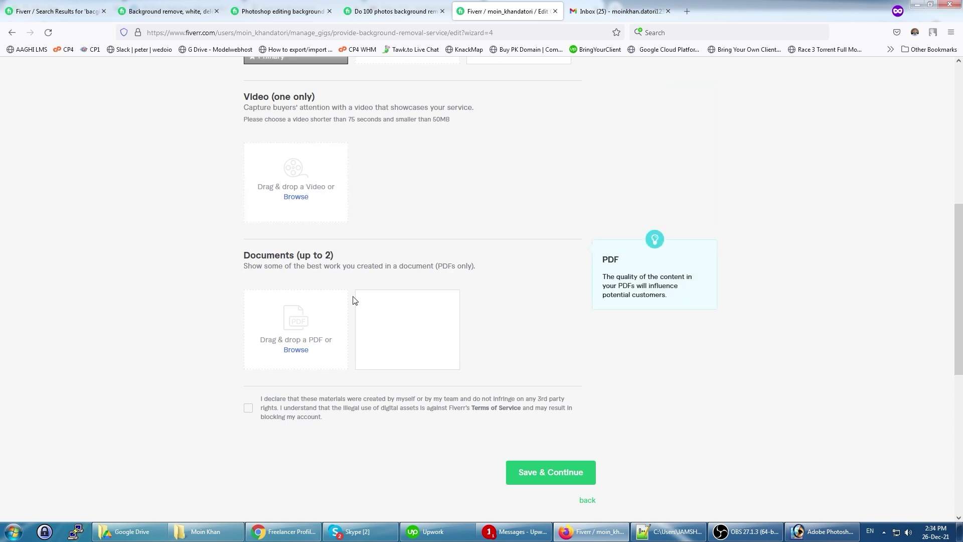
{"action": "scroll", "coordinate": [351, 298], "scroll_direction": "up", "scroll_amount": 2}
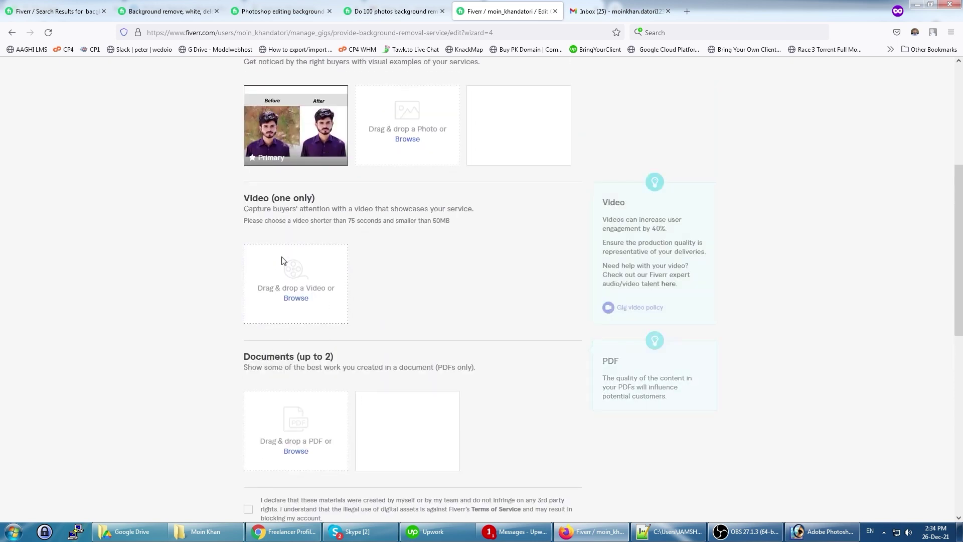
{"action": "mouse_move", "coordinate": [322, 131]}
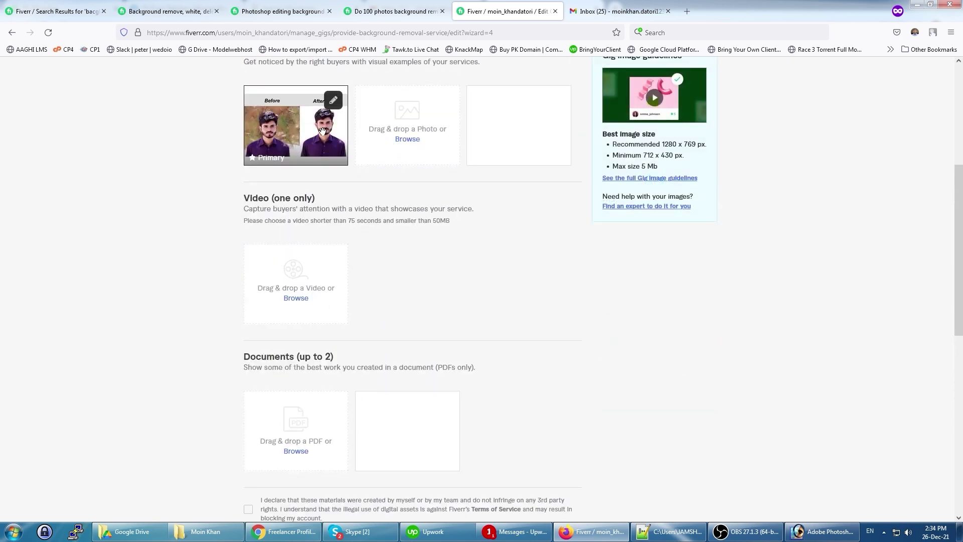
{"action": "scroll", "coordinate": [316, 417], "scroll_direction": "down", "scroll_amount": 3}
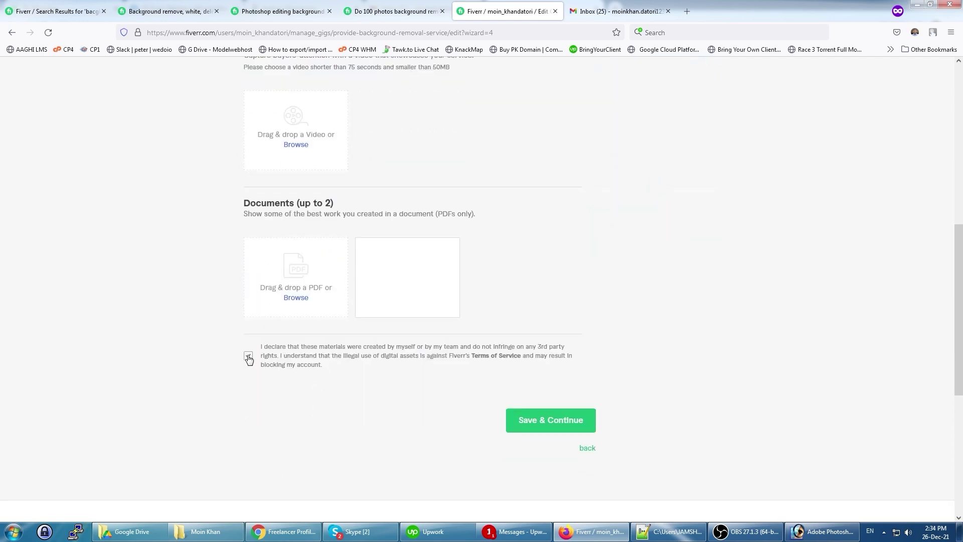
{"action": "scroll", "coordinate": [473, 381], "scroll_direction": "up", "scroll_amount": 5}
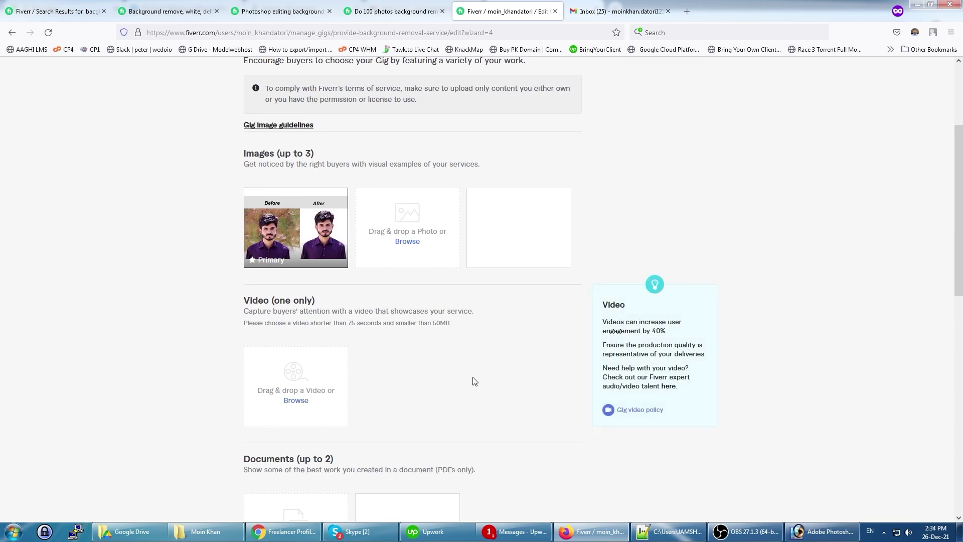
{"action": "scroll", "coordinate": [473, 381], "scroll_direction": "down", "scroll_amount": 5}
{"action": "left_click", "coordinate": [562, 419]}
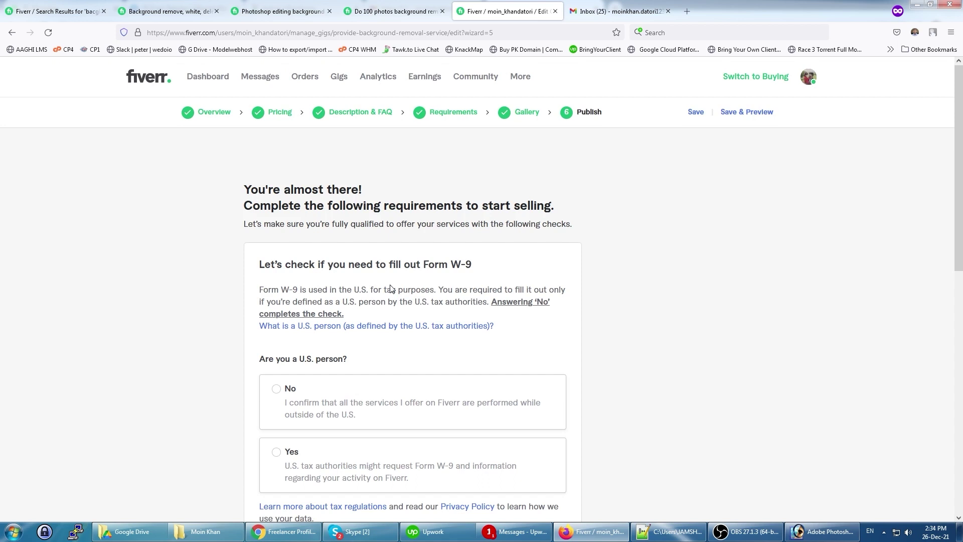
{"action": "left_click", "coordinate": [296, 535]}
{"action": "left_click", "coordinate": [296, 533]}
{"action": "left_click", "coordinate": [206, 531]}
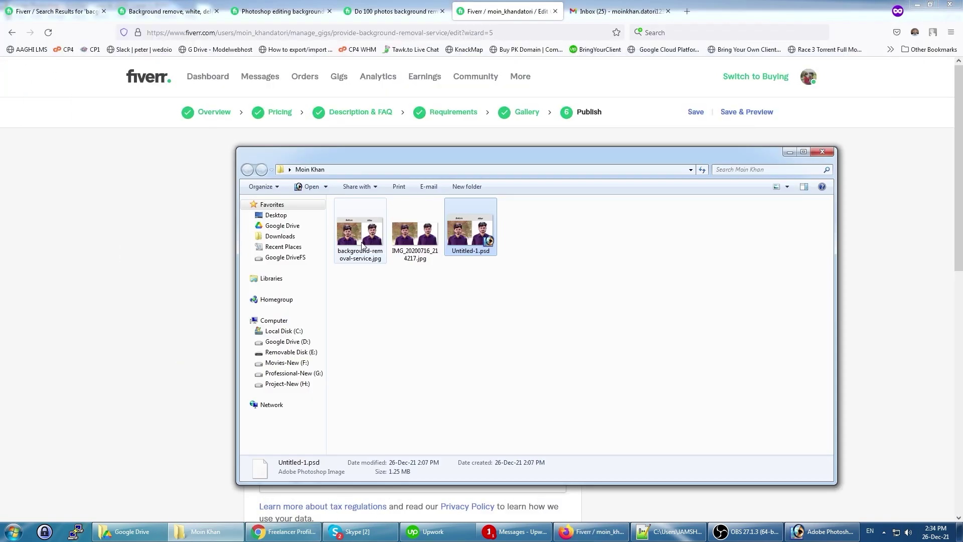
{"action": "left_click", "coordinate": [362, 242]}
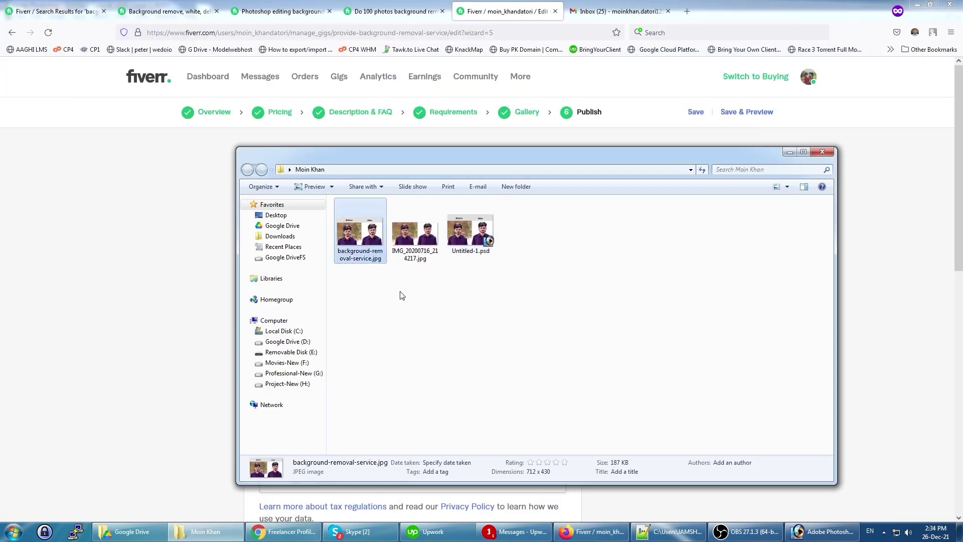
{"action": "left_click", "coordinate": [803, 151]}
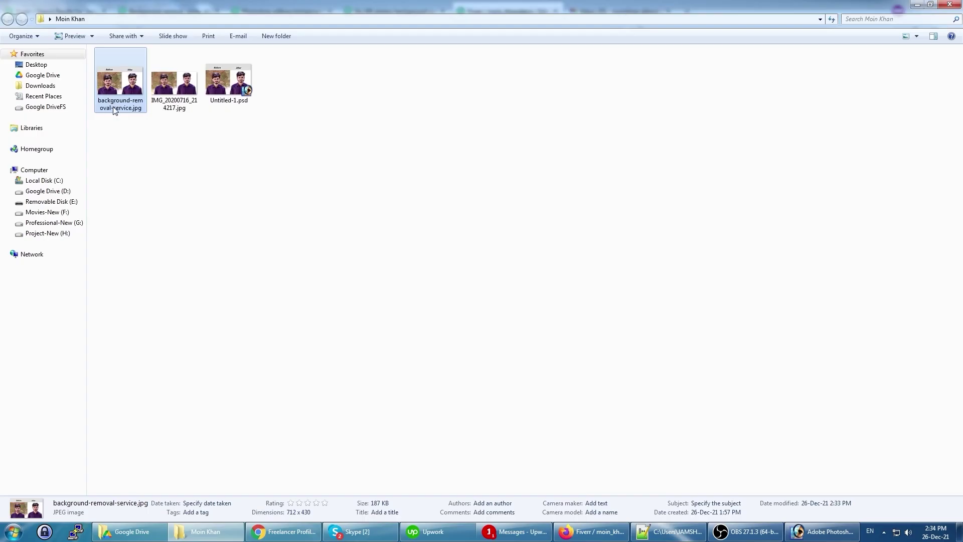
{"action": "left_click", "coordinate": [130, 156]}
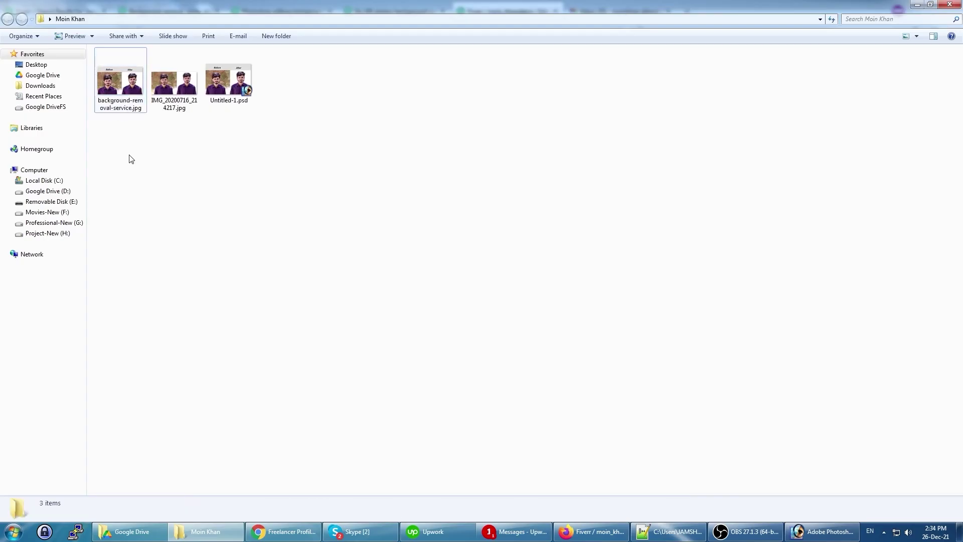
{"action": "left_click", "coordinate": [125, 108]}
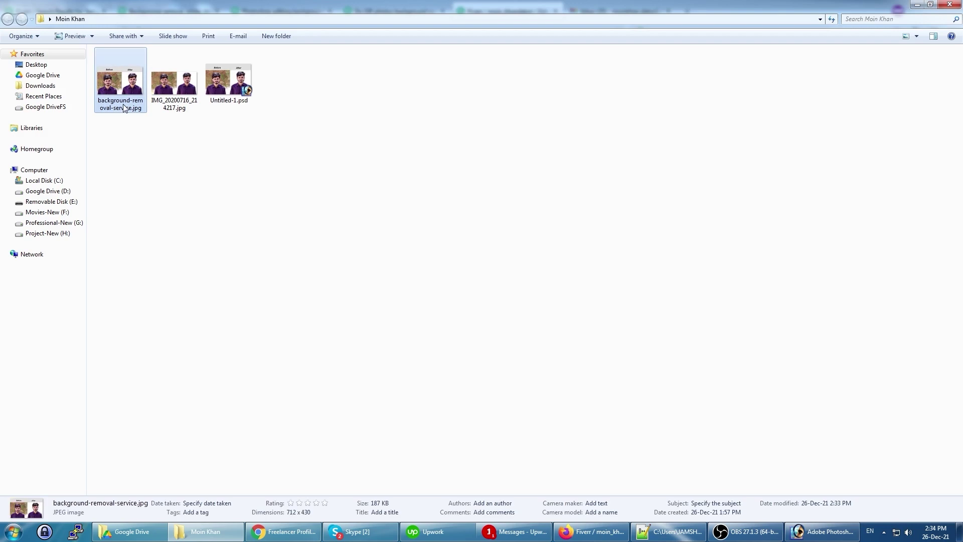
{"action": "left_click", "coordinate": [288, 533]}
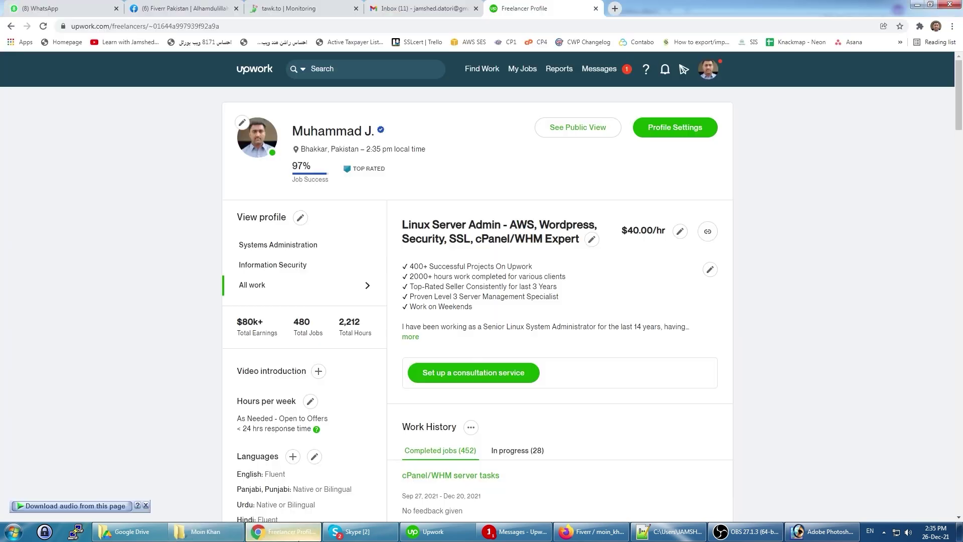
{"action": "left_click", "coordinate": [590, 532]}
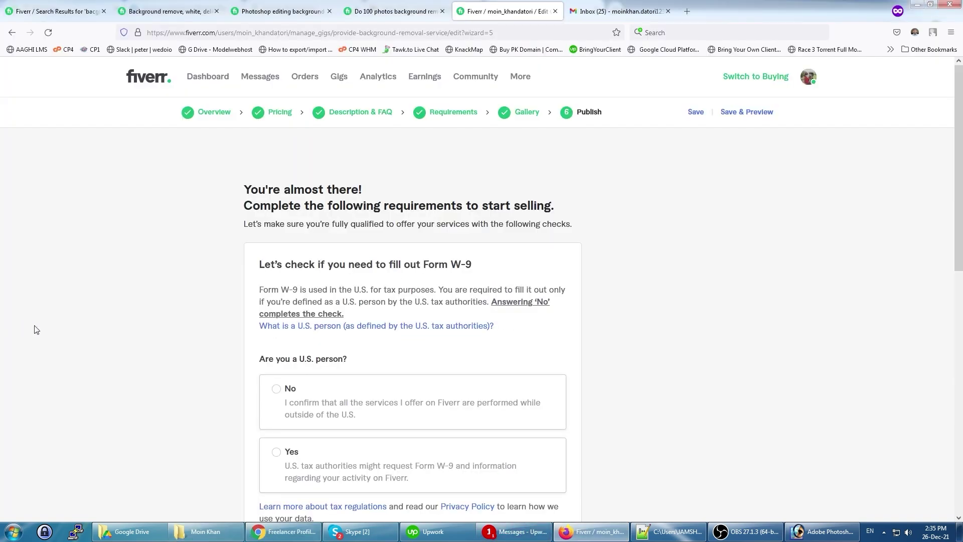
- Answer No to the W-9 U.S. person question, save, dismiss the confirmation, and publish the gig
{"action": "scroll", "coordinate": [35, 329], "scroll_direction": "down", "scroll_amount": 2}
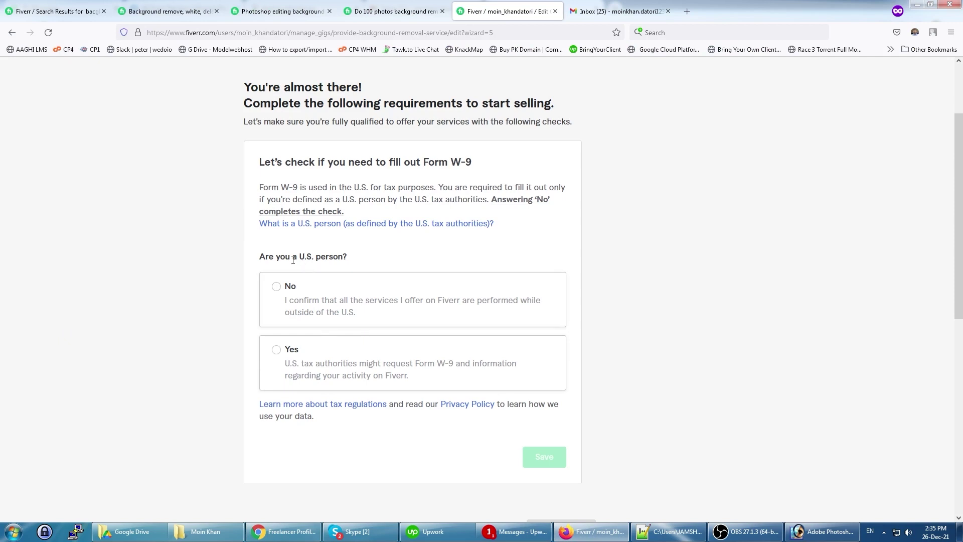
{"action": "scroll", "coordinate": [210, 326], "scroll_direction": "up", "scroll_amount": 1}
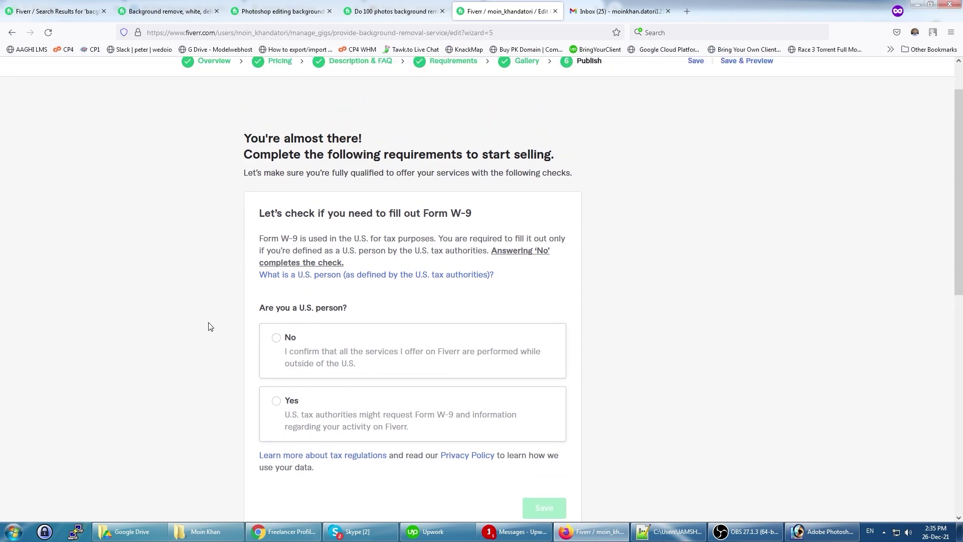
{"action": "left_click", "coordinate": [293, 339]}
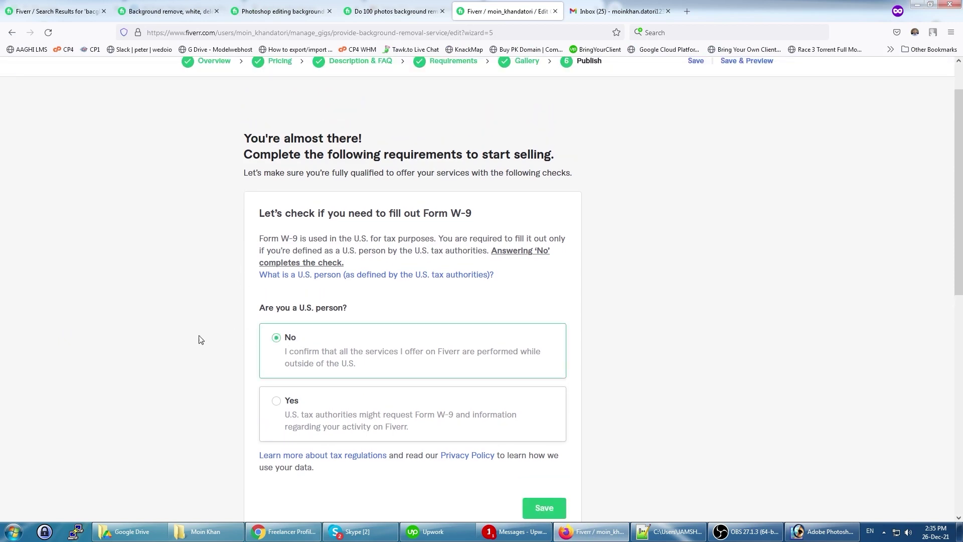
{"action": "scroll", "coordinate": [237, 340], "scroll_direction": "down", "scroll_amount": 2}
{"action": "left_click", "coordinate": [552, 404]}
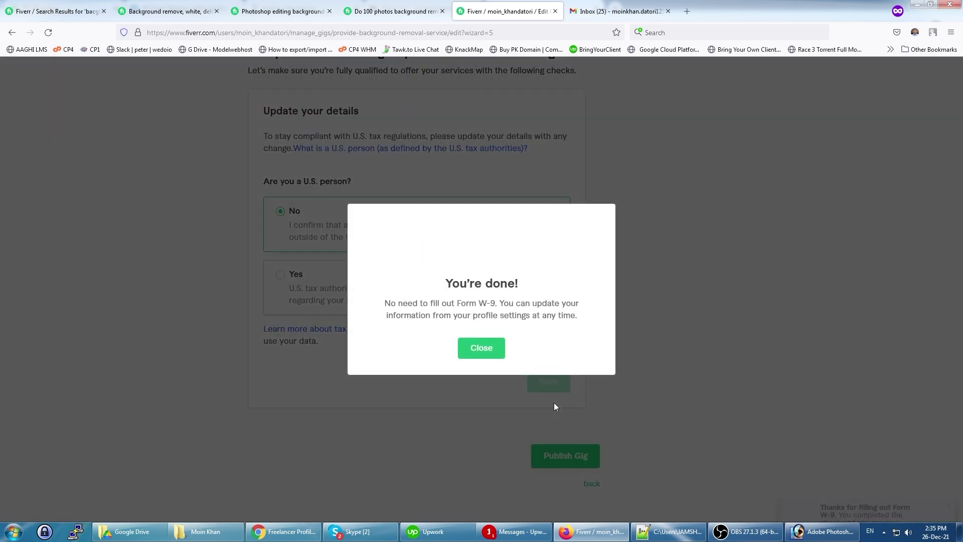
{"action": "left_click", "coordinate": [494, 350]}
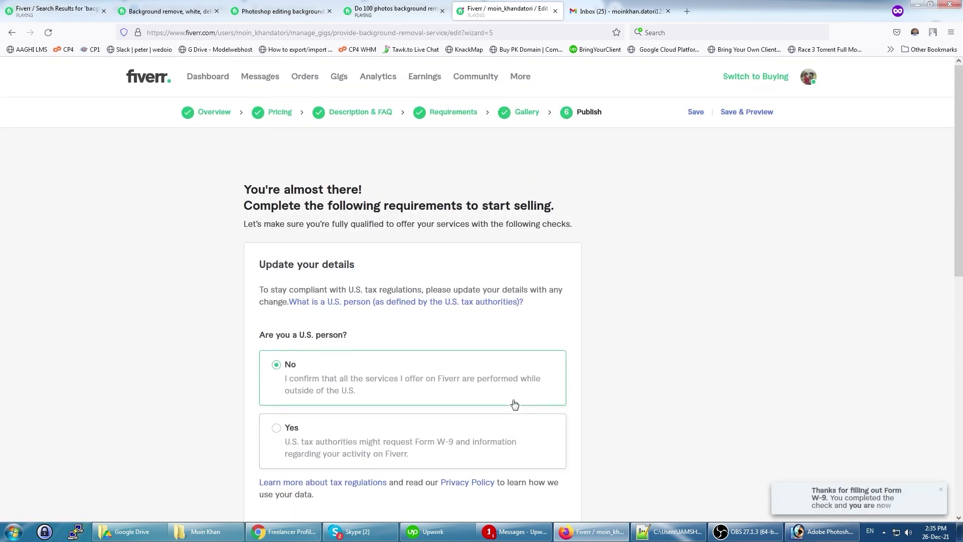
{"action": "scroll", "coordinate": [515, 404], "scroll_direction": "down", "scroll_amount": 3}
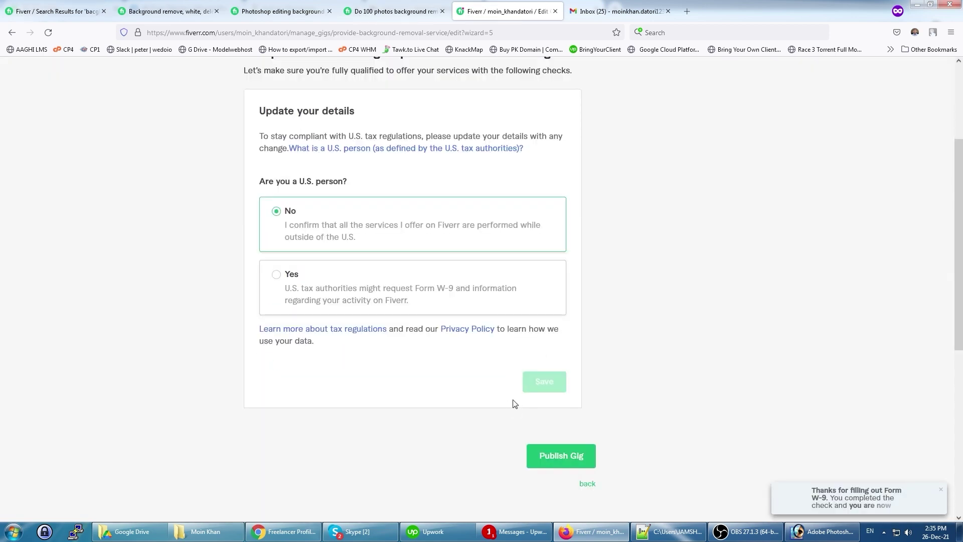
{"action": "left_click", "coordinate": [562, 456]}
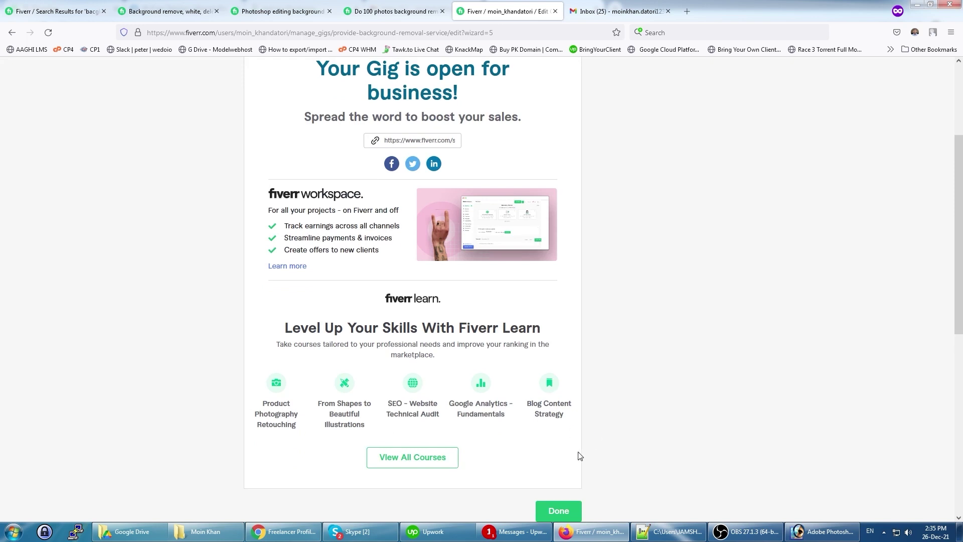
- Scroll through the gig confirmation page and finish it with Done
{"action": "scroll", "coordinate": [542, 476], "scroll_direction": "down", "scroll_amount": 1}
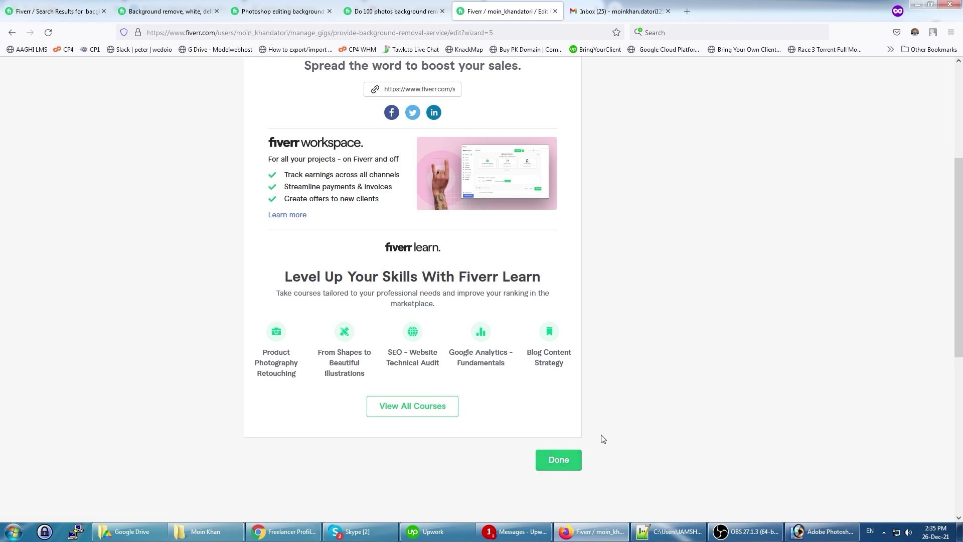
{"action": "scroll", "coordinate": [597, 439], "scroll_direction": "down", "scroll_amount": 1}
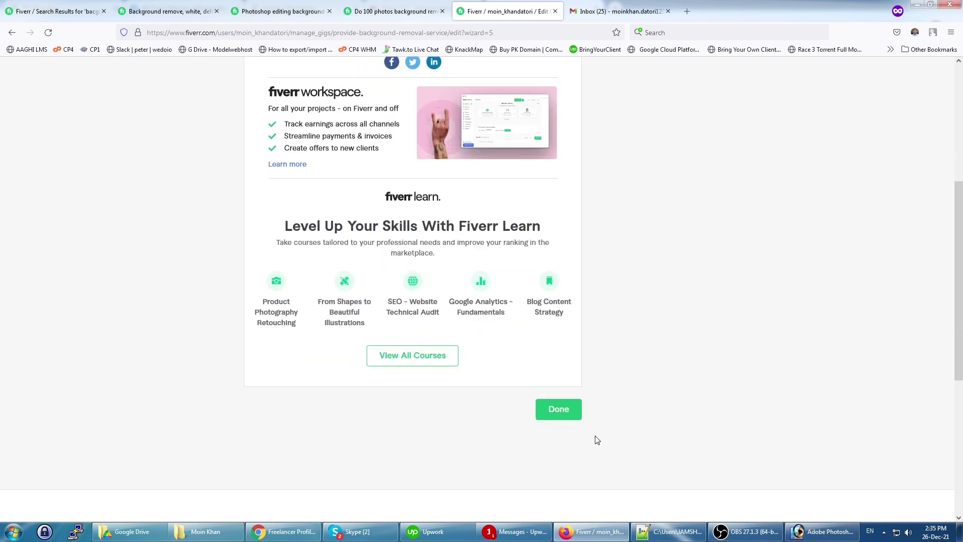
{"action": "left_click", "coordinate": [557, 410]}
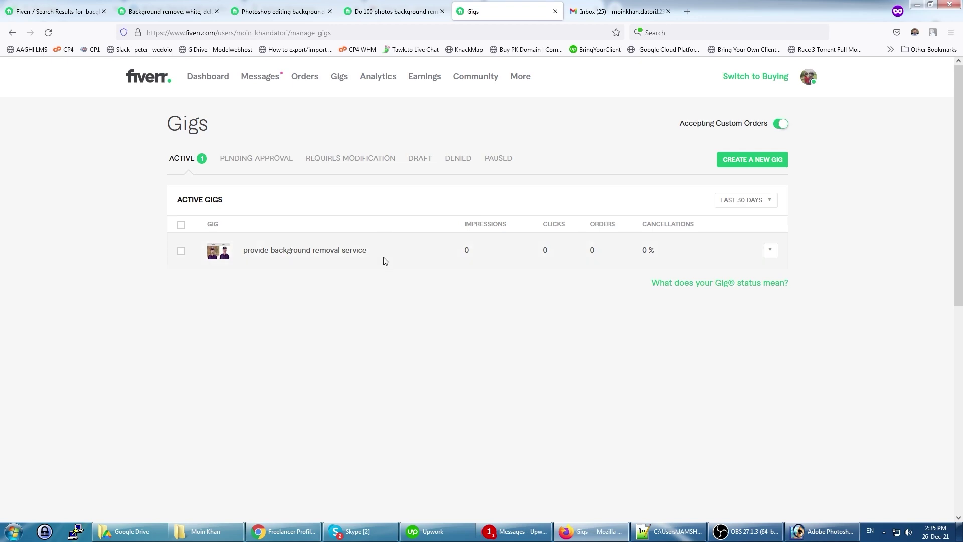
- Expand the active 'provide background removal service' gig row to review its zero impressions, clicks and orders
{"action": "left_click", "coordinate": [345, 255]}
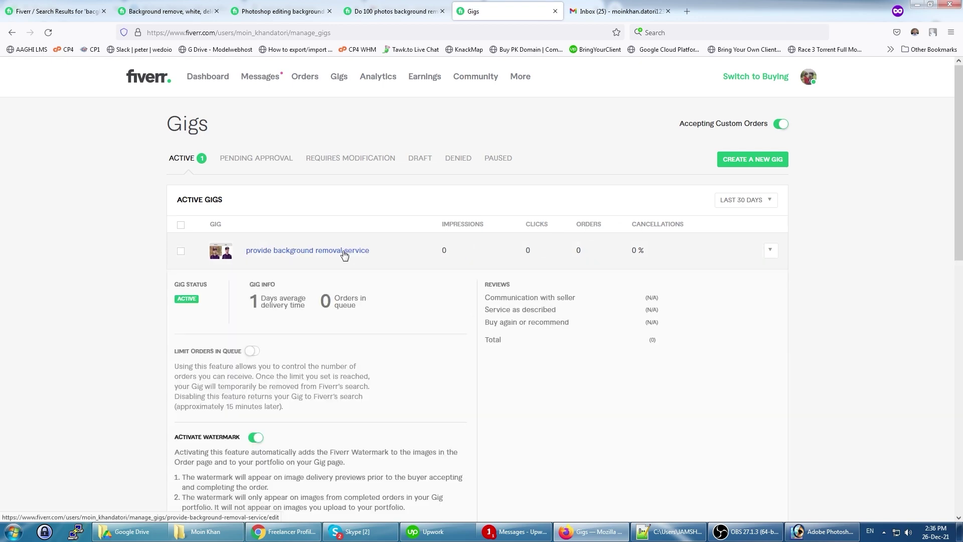
{"action": "scroll", "coordinate": [380, 406], "scroll_direction": "down", "scroll_amount": 1}
{"action": "scroll", "coordinate": [379, 405], "scroll_direction": "down", "scroll_amount": 4}
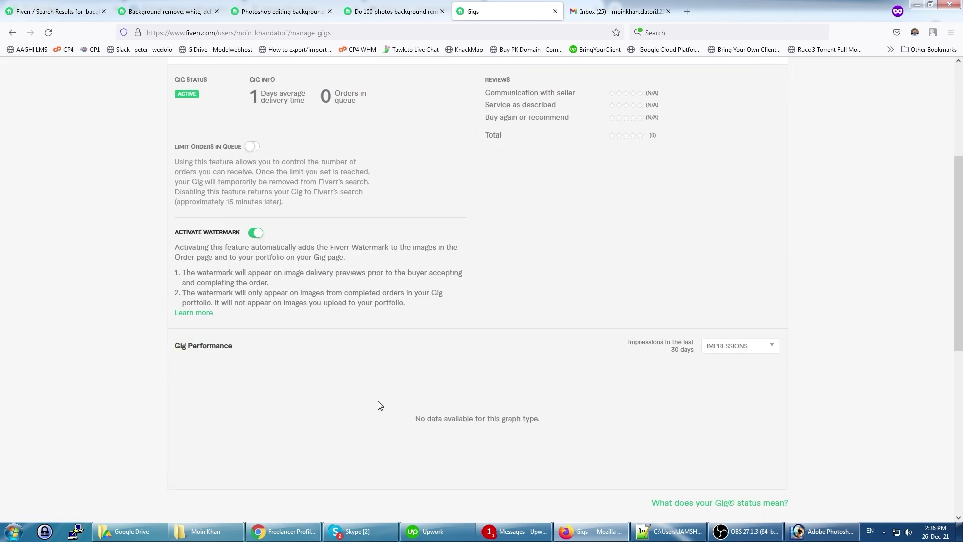
{"action": "scroll", "coordinate": [380, 405], "scroll_direction": "up", "scroll_amount": 5}
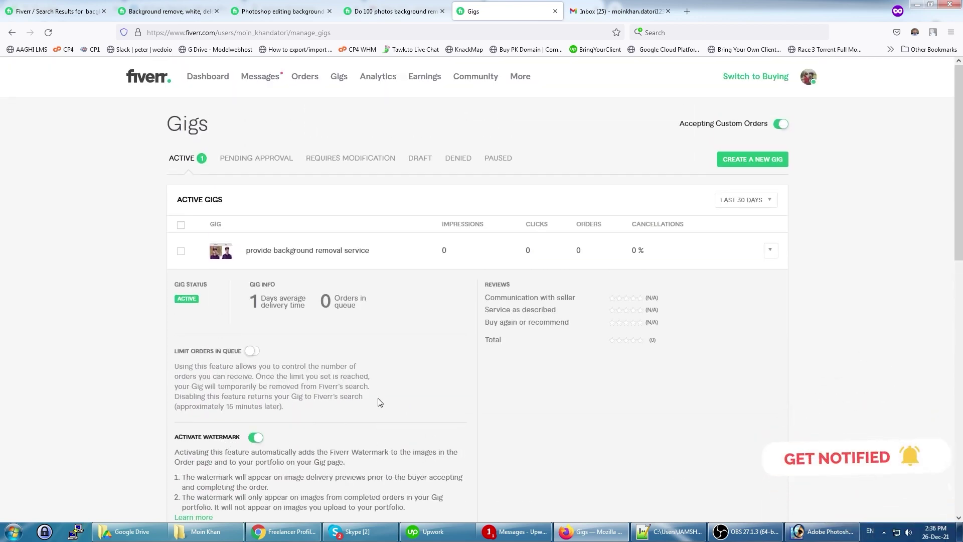
{"action": "left_click", "coordinate": [808, 78]}
- From the seller profile, open the live gig page and review its $5 BG Removal Service package and description
{"action": "left_click", "coordinate": [749, 127]}
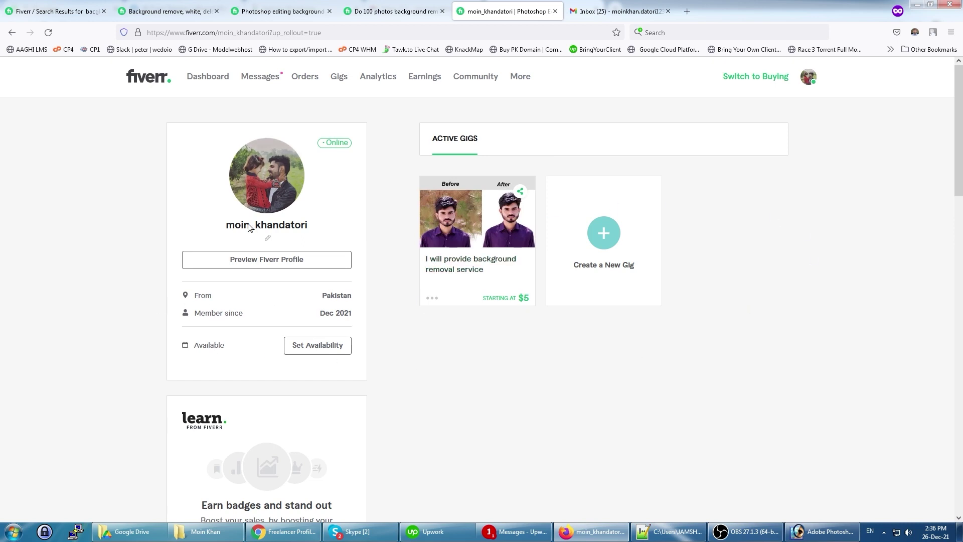
{"action": "left_click", "coordinate": [491, 261]}
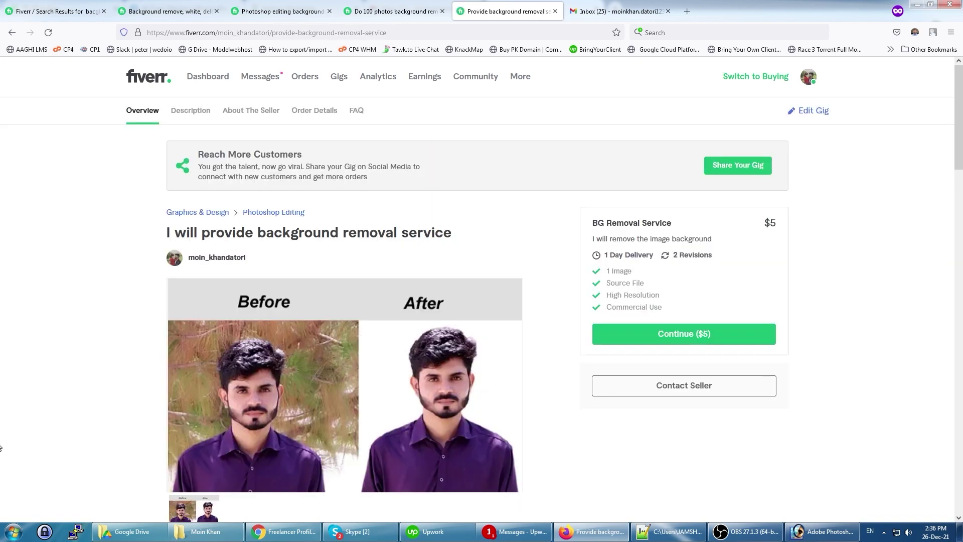
{"action": "scroll", "coordinate": [432, 404], "scroll_direction": "down", "scroll_amount": 3}
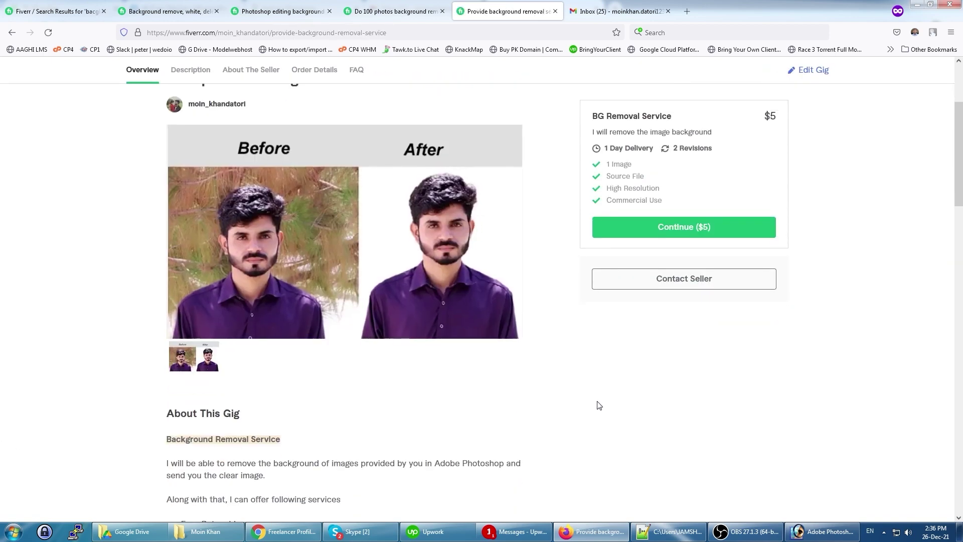
{"action": "scroll", "coordinate": [598, 406], "scroll_direction": "down", "scroll_amount": 2}
{"action": "scroll", "coordinate": [599, 405], "scroll_direction": "down", "scroll_amount": 2}
{"action": "scroll", "coordinate": [599, 406], "scroll_direction": "up", "scroll_amount": 4}
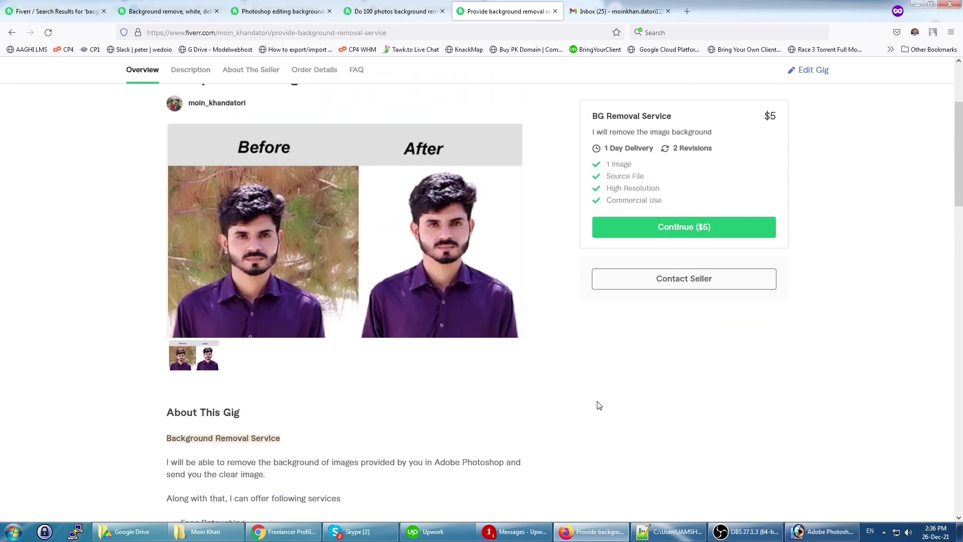
{"action": "scroll", "coordinate": [599, 405], "scroll_direction": "down", "scroll_amount": 4}
{"action": "scroll", "coordinate": [599, 406], "scroll_direction": "down", "scroll_amount": 5}
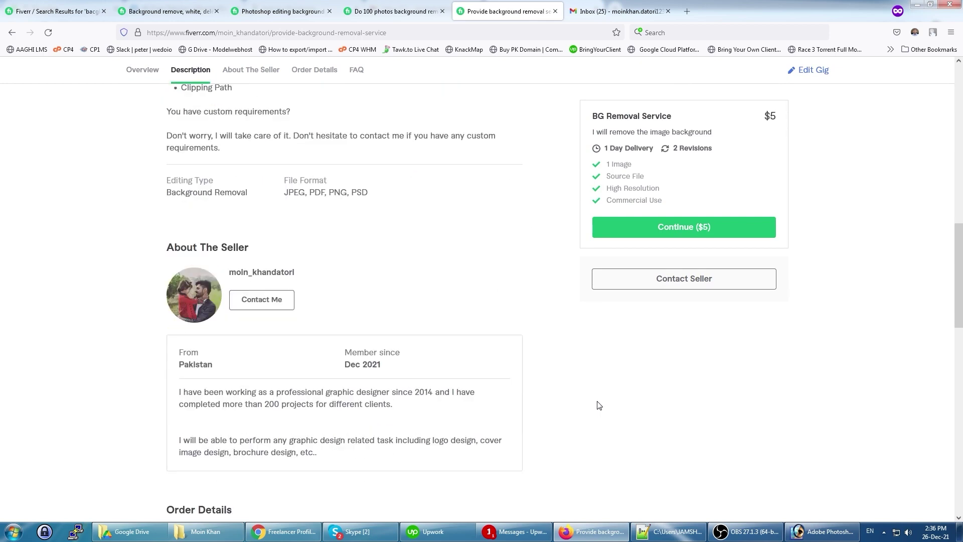
{"action": "scroll", "coordinate": [584, 326], "scroll_direction": "up", "scroll_amount": 15}
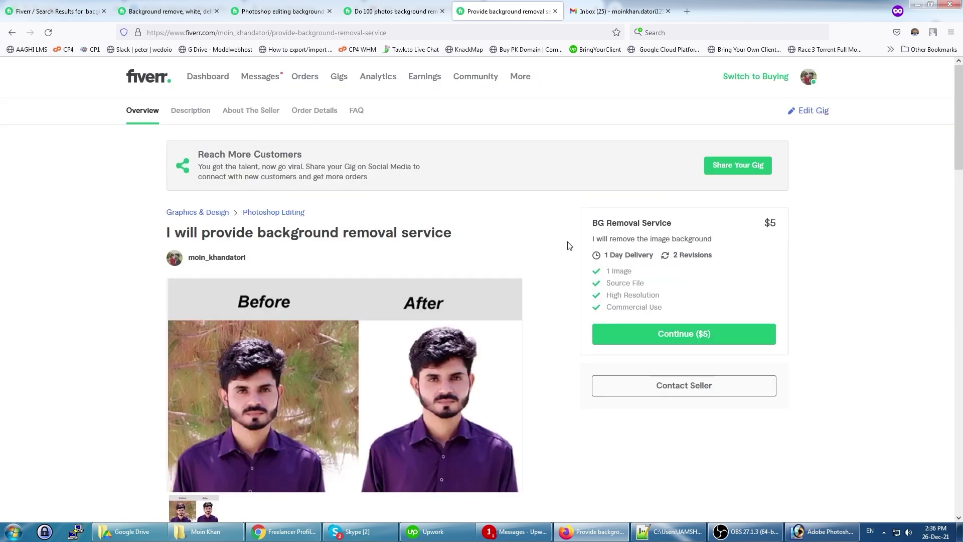